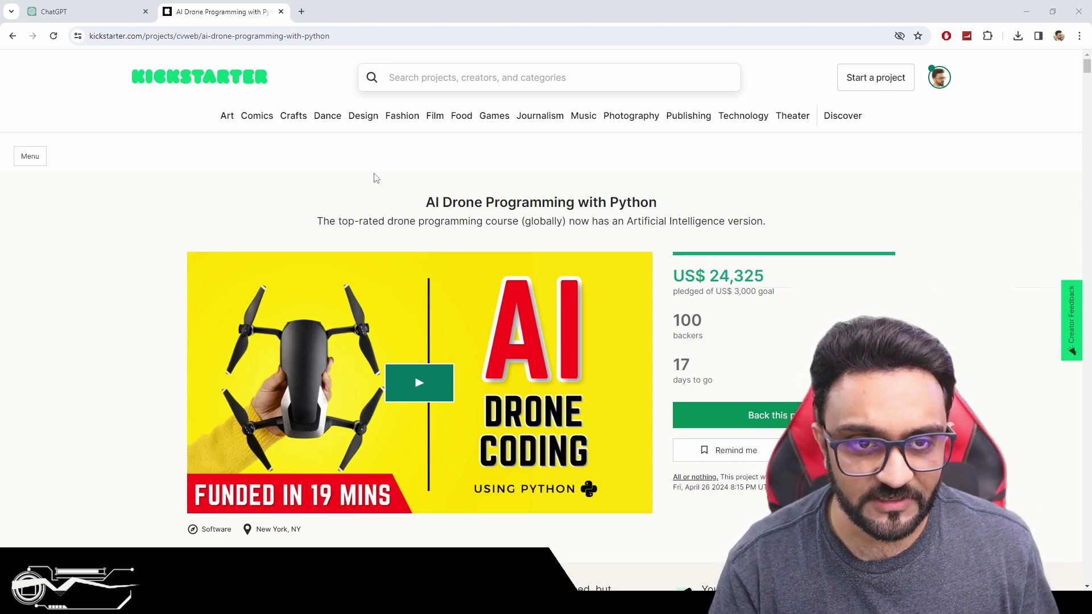
Highlight the AI Drone Programming with Python title, then the pledged total and 100 backers.
left_click_drag(426, 202, 680, 203)
left_click(680, 205)
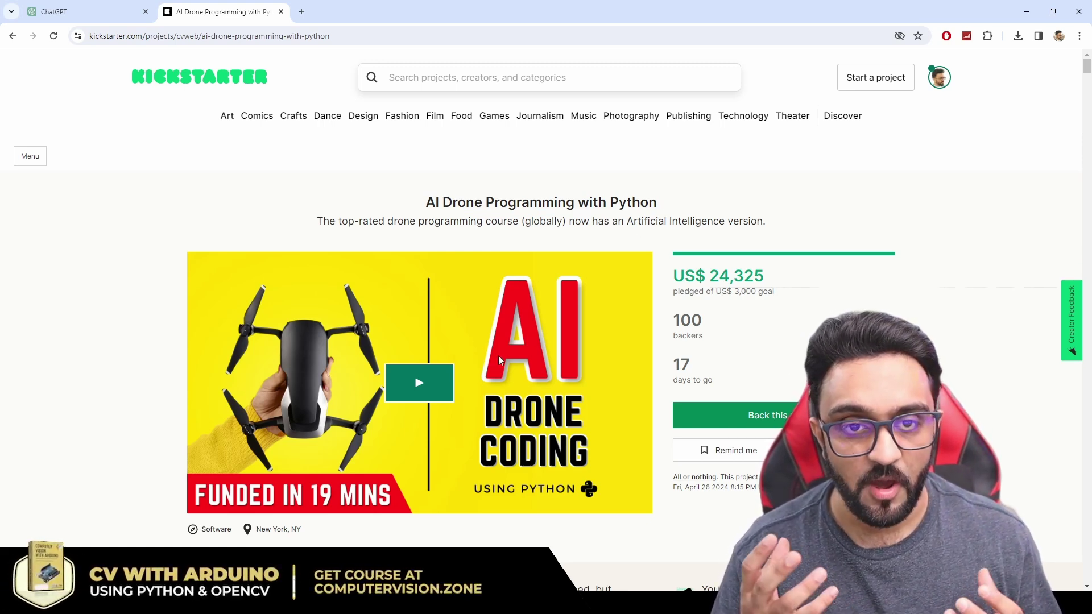
scroll(546, 296, "down", 15)
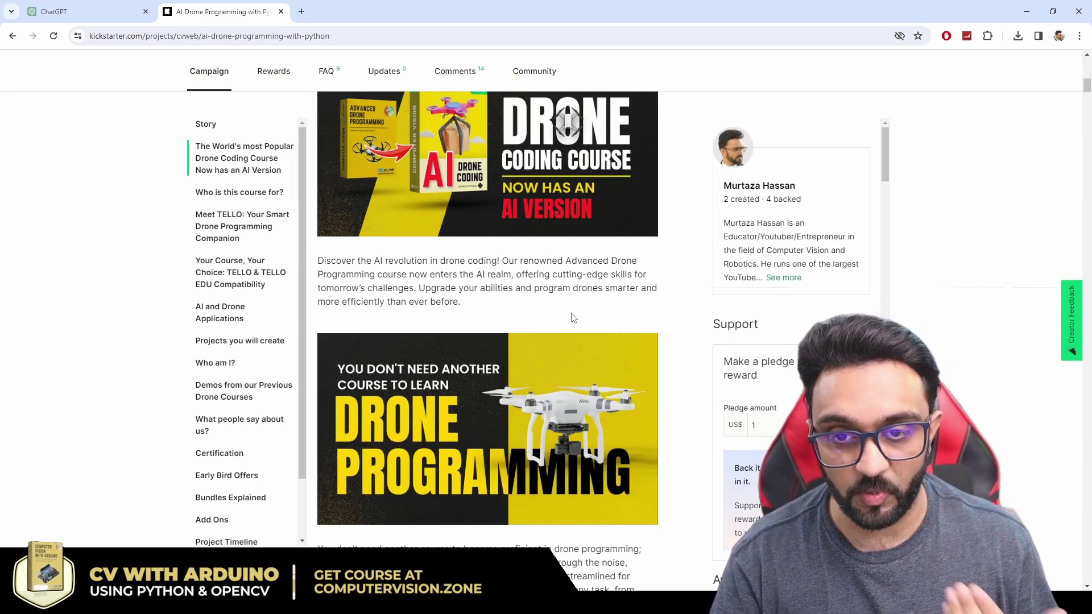
scroll(572, 317, "down", 15)
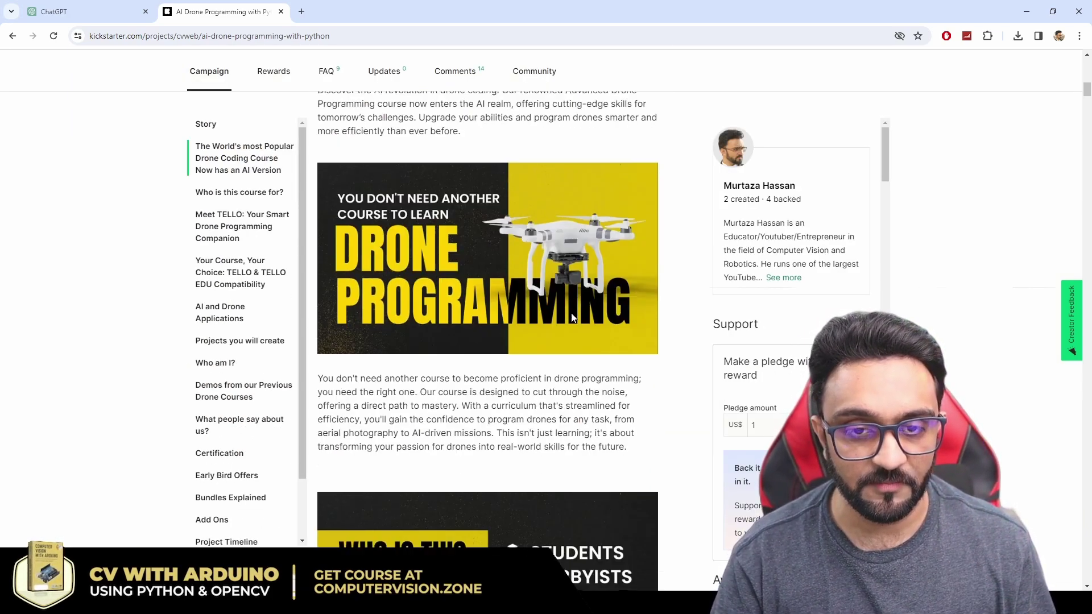
scroll(571, 316, "down", 15)
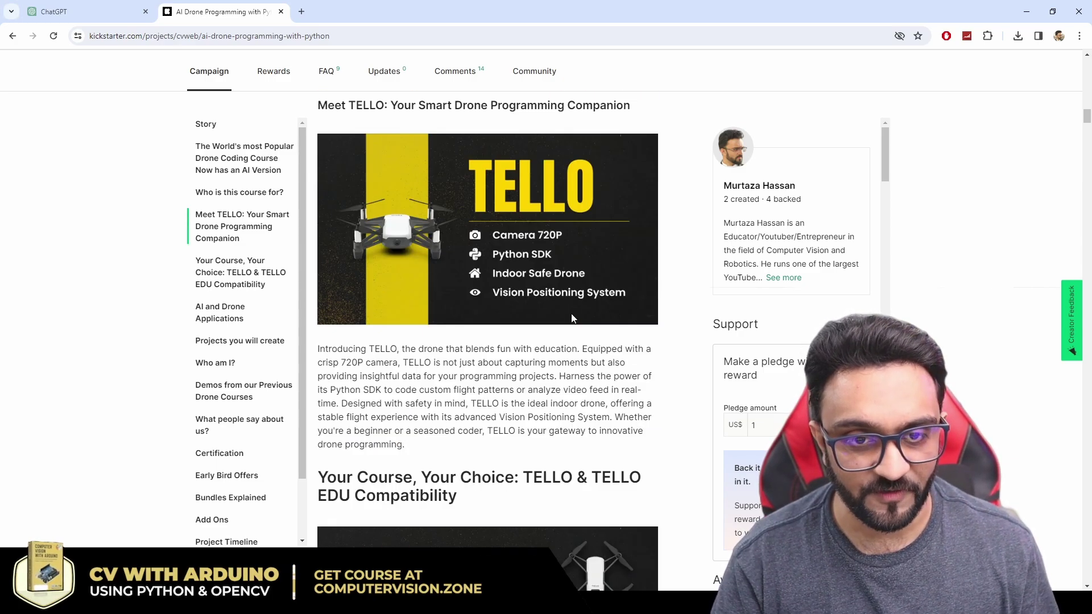
scroll(571, 316, "down", 15)
scroll(765, 311, "down", 15)
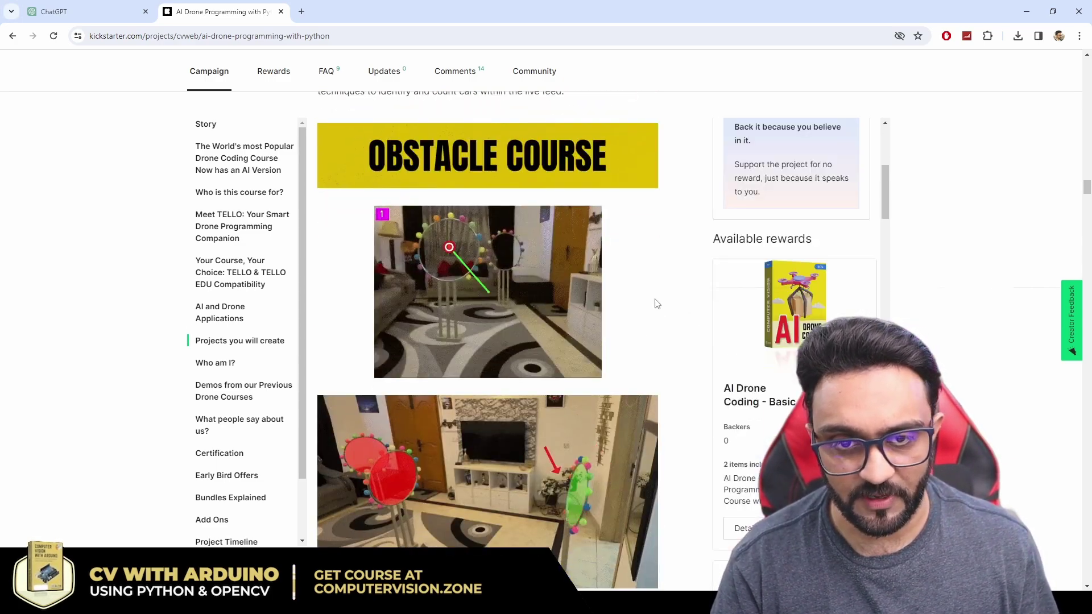
scroll(969, 396, "up", 20)
double_click(709, 322)
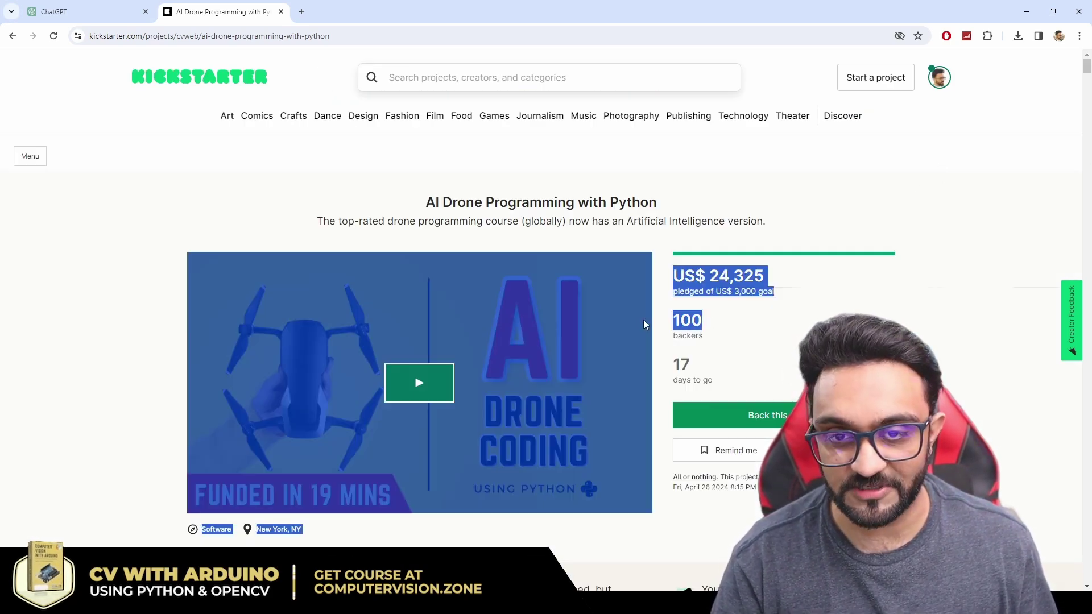
left_click(708, 320)
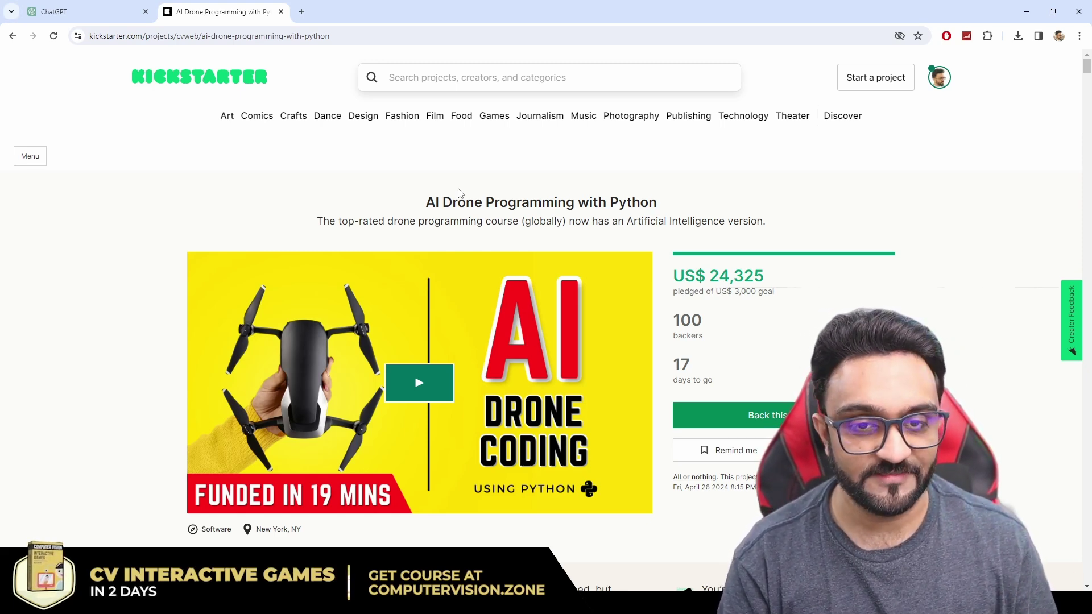
Scroll down through the campaign story to the Bundles Explained section.
scroll(838, 196, "down", 15)
scroll(906, 288, "down", 15)
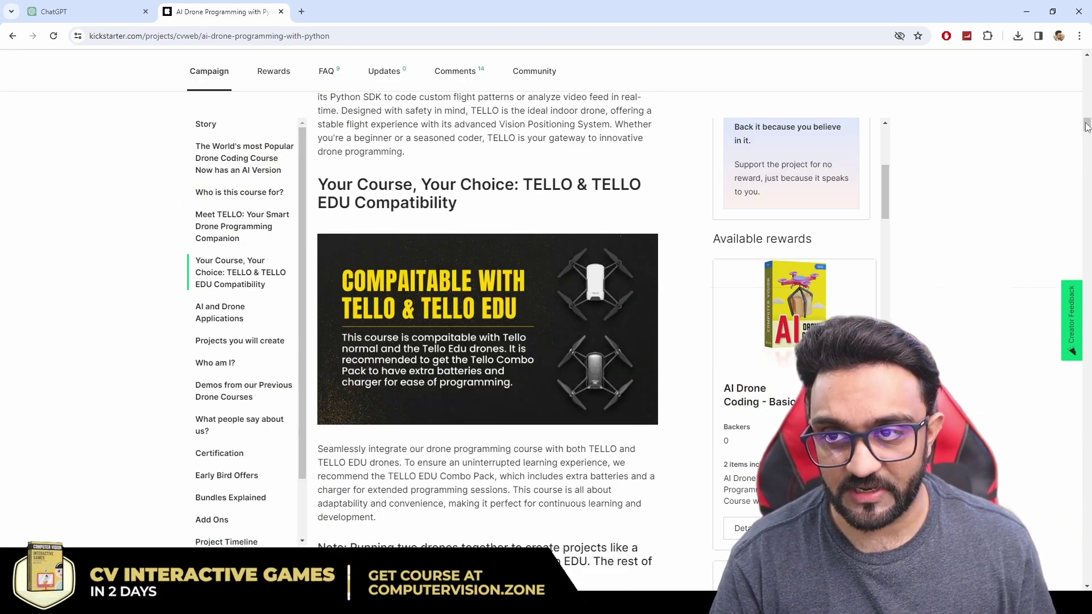
left_click_drag(1086, 127, 1086, 187)
scroll(483, 349, "down", 4)
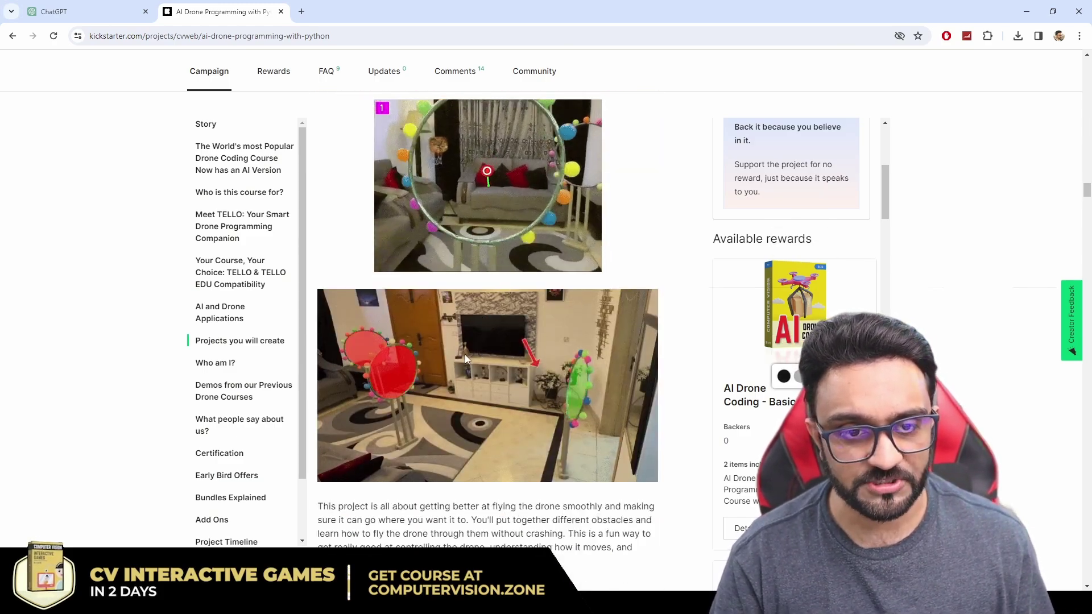
scroll(464, 356, "down", 10)
scroll(464, 356, "up", 3)
scroll(464, 356, "down", 2)
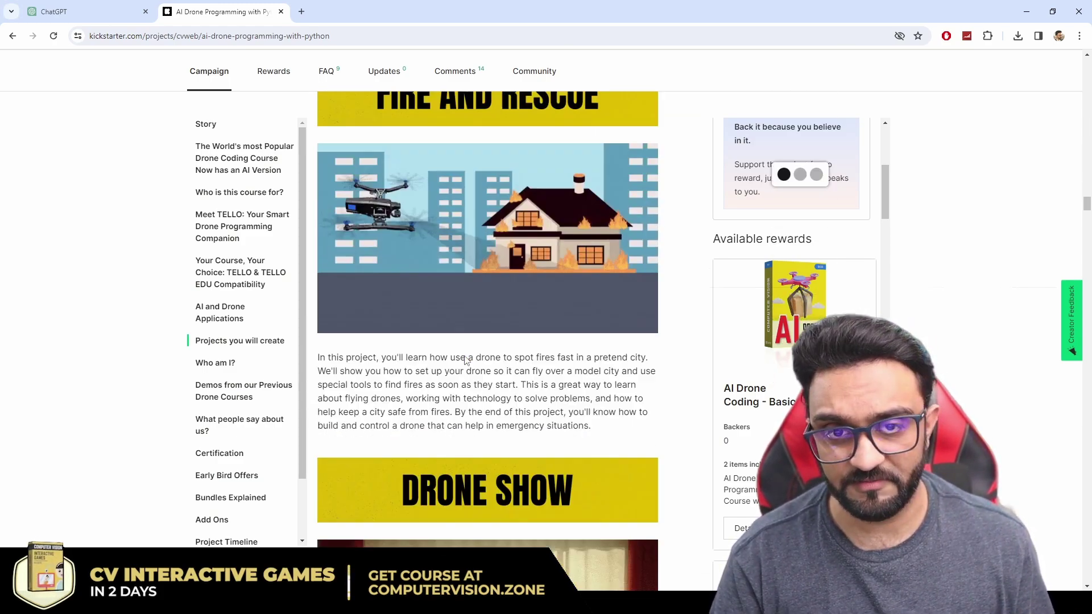
scroll(464, 356, "down", 4)
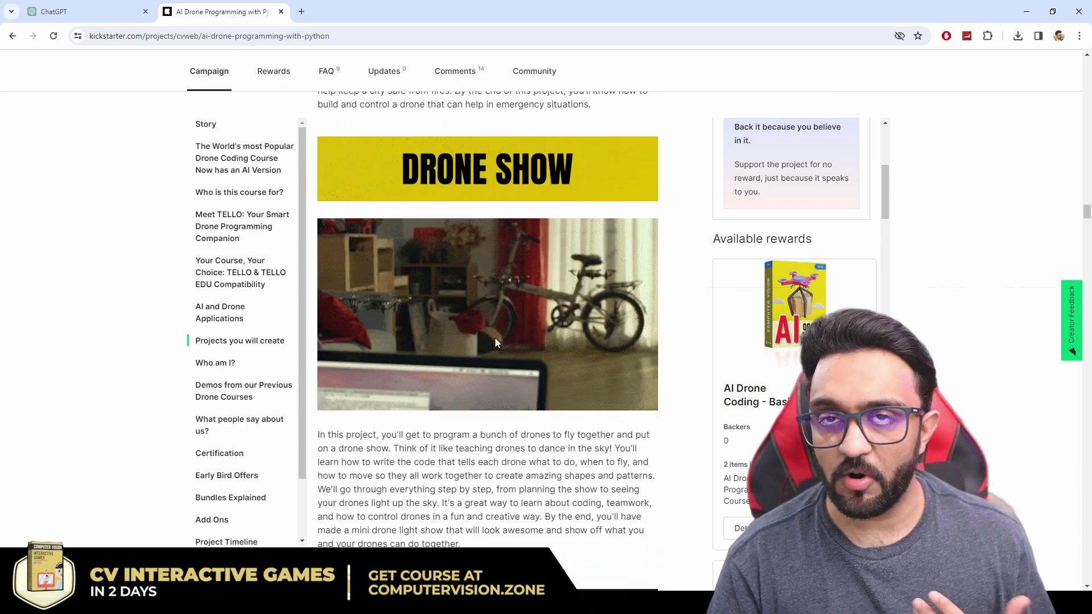
scroll(506, 338, "down", 13)
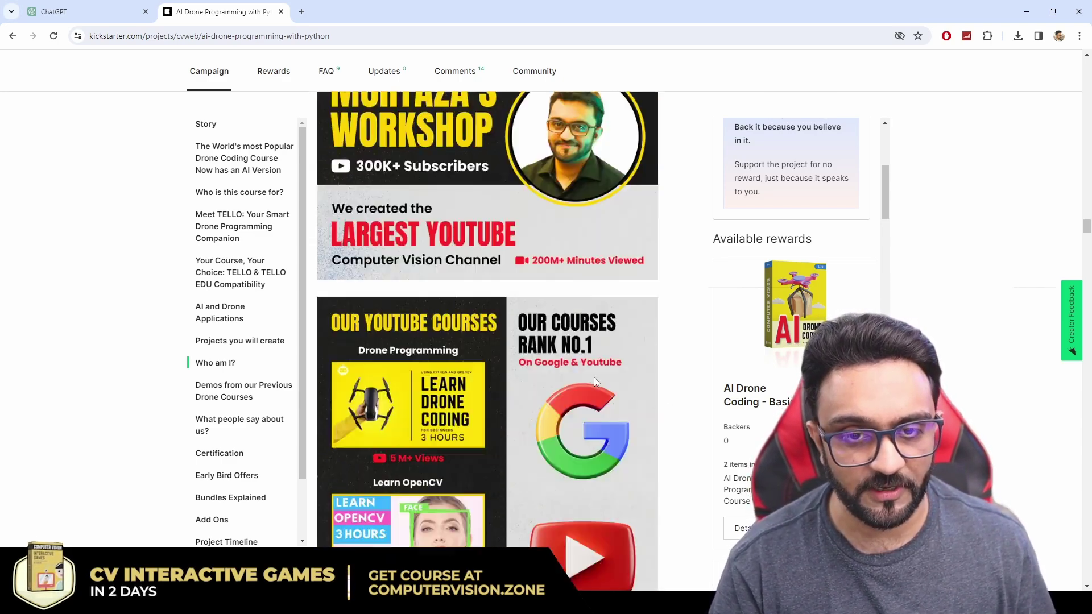
scroll(593, 375, "down", 20)
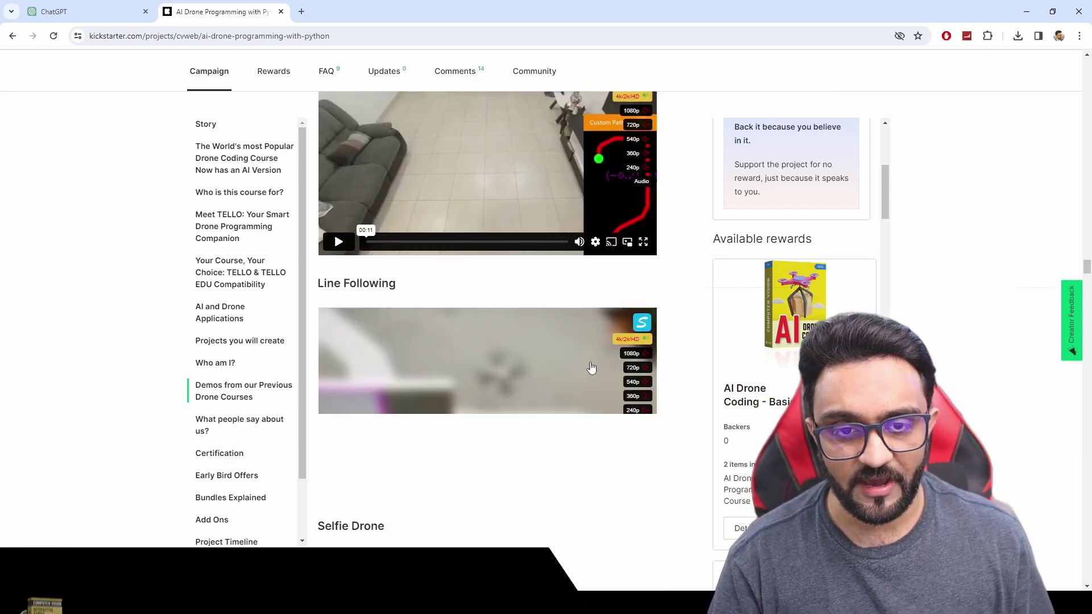
scroll(591, 368, "down", 16)
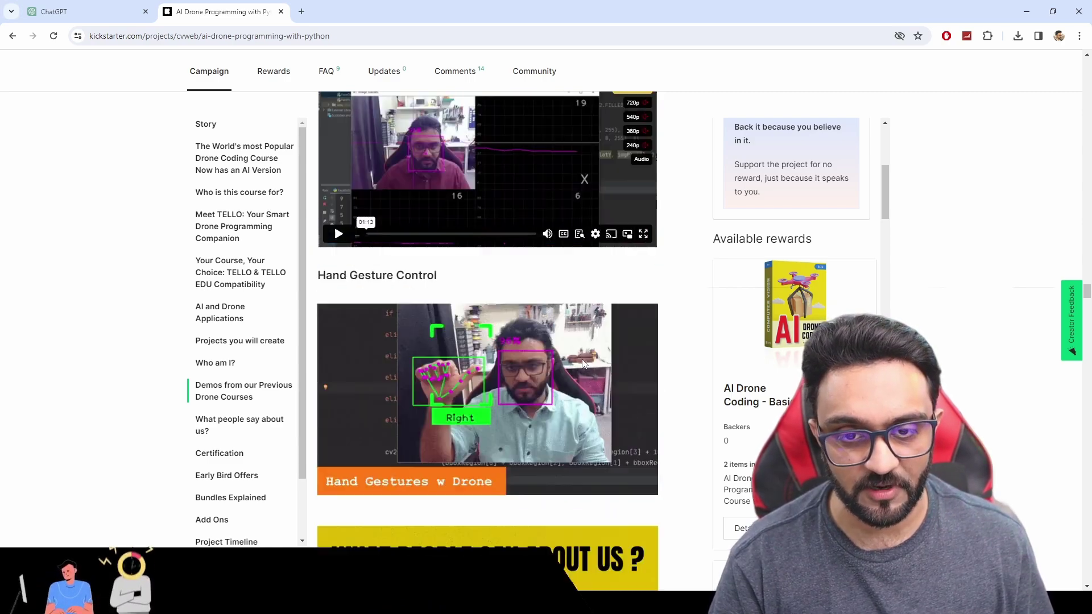
scroll(581, 359, "down", 8)
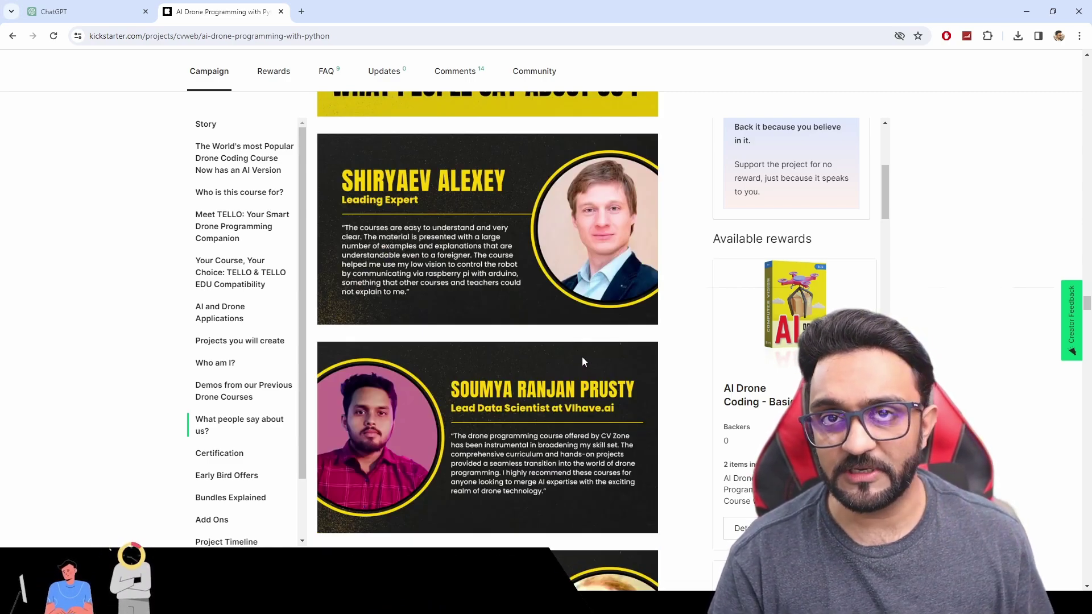
scroll(582, 358, "down", 6)
scroll(625, 318, "down", 8)
scroll(691, 271, "up", 3)
scroll(690, 270, "up", 1)
scroll(679, 370, "down", 3)
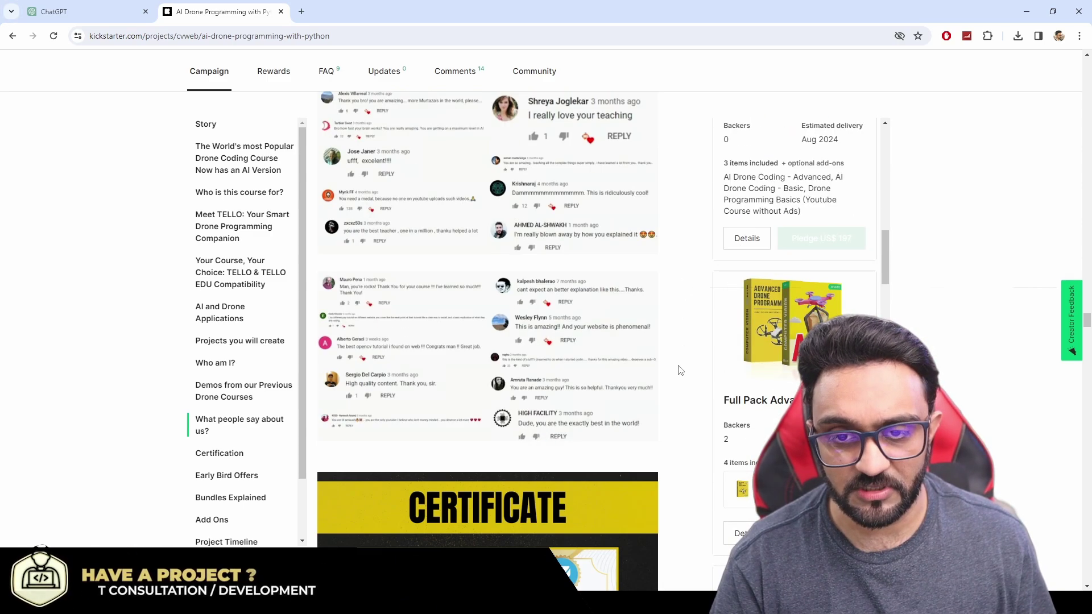
scroll(678, 370, "down", 17)
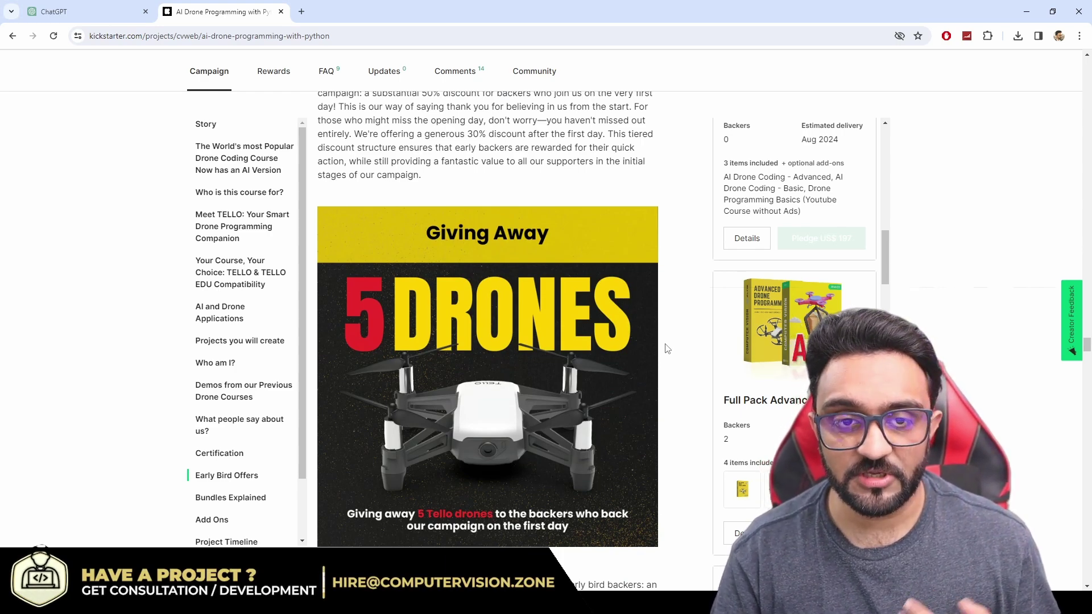
scroll(667, 349, "down", 9)
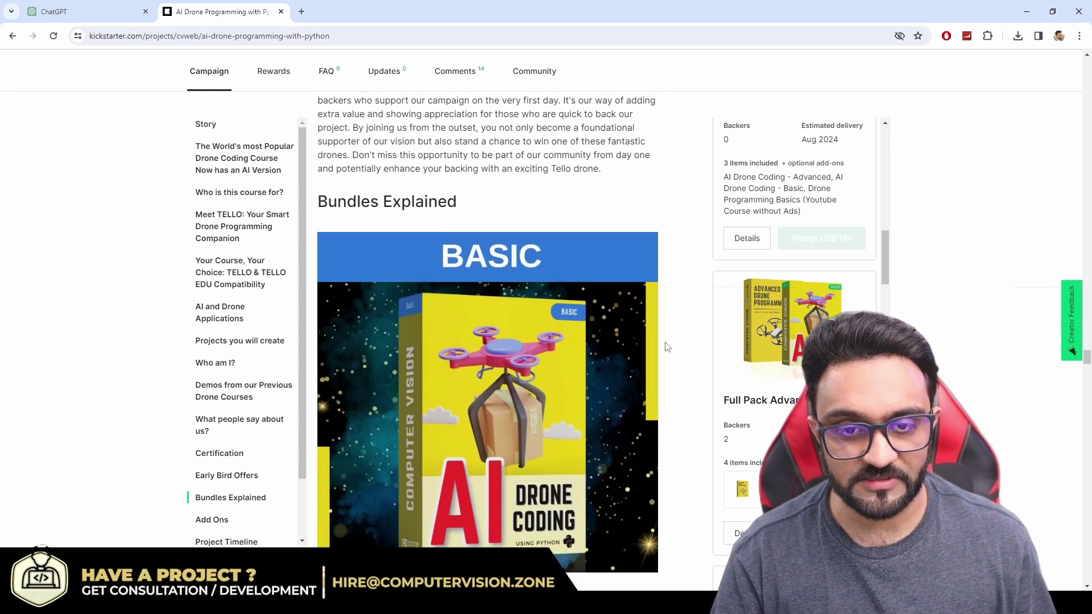
scroll(667, 347, "down", 4)
scroll(667, 347, "down", 3)
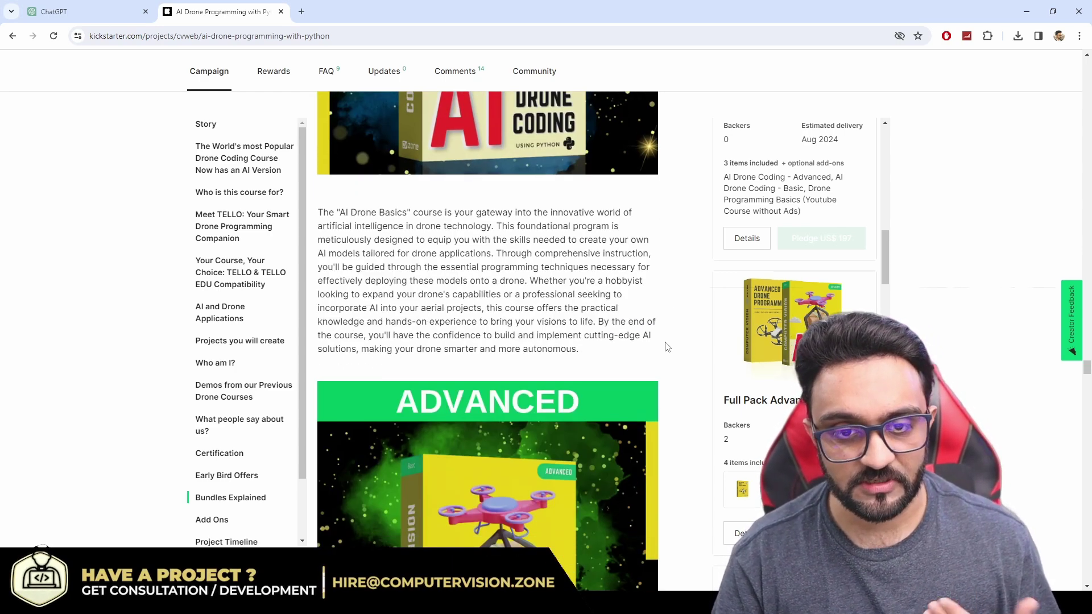
scroll(671, 336, "down", 18)
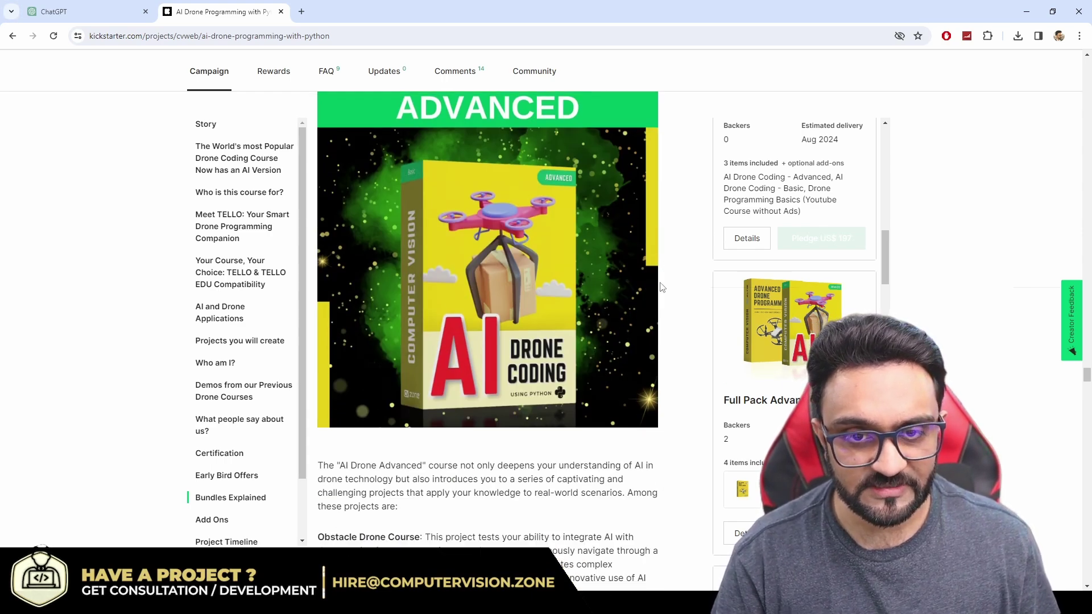
scroll(591, 294, "down", 1)
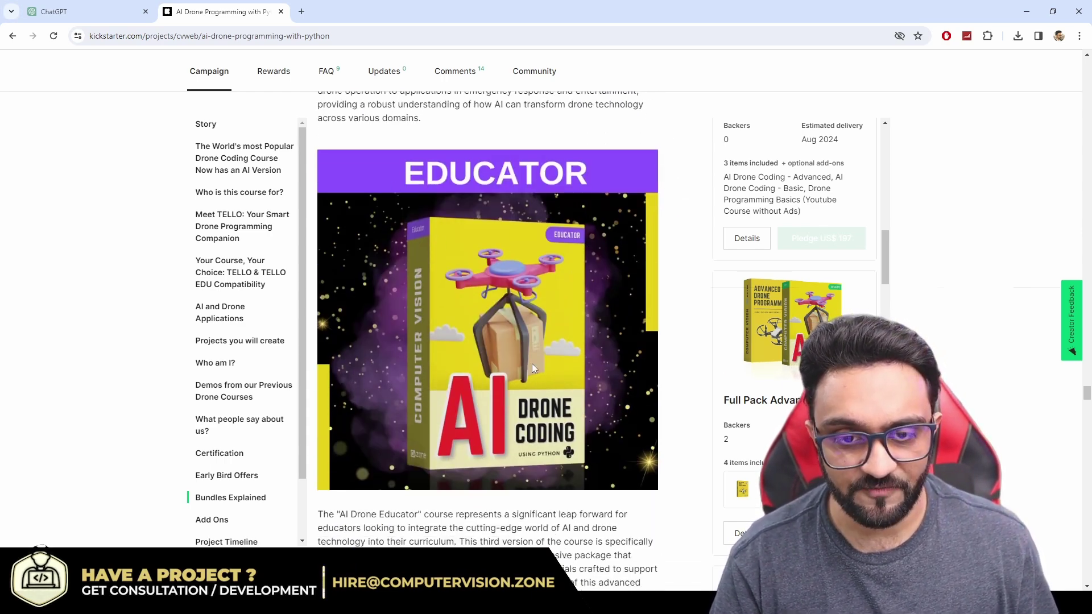
scroll(550, 376, "down", 15)
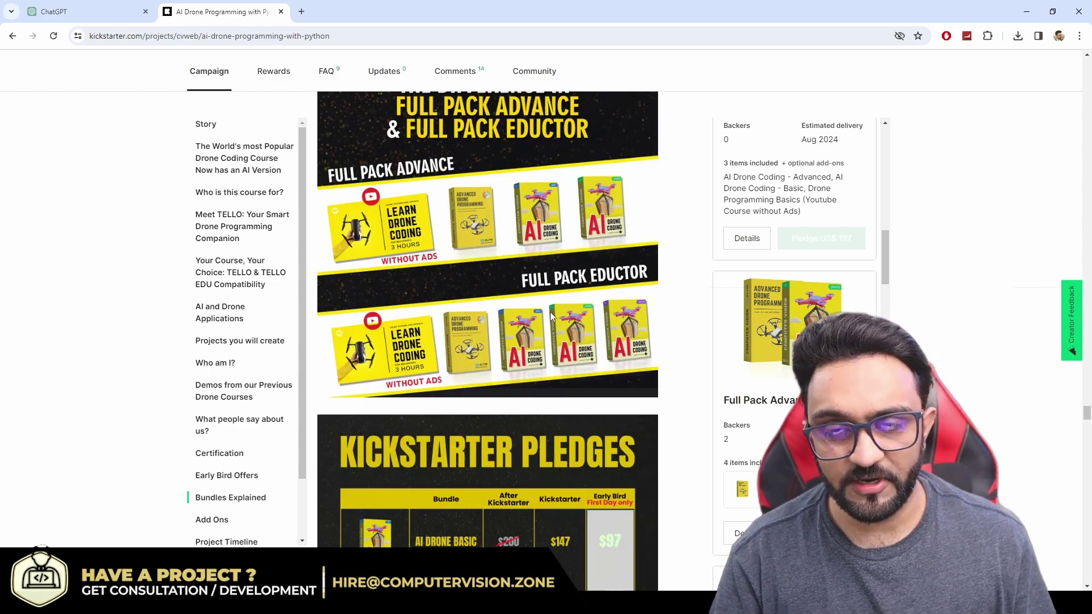
scroll(550, 312, "down", 5)
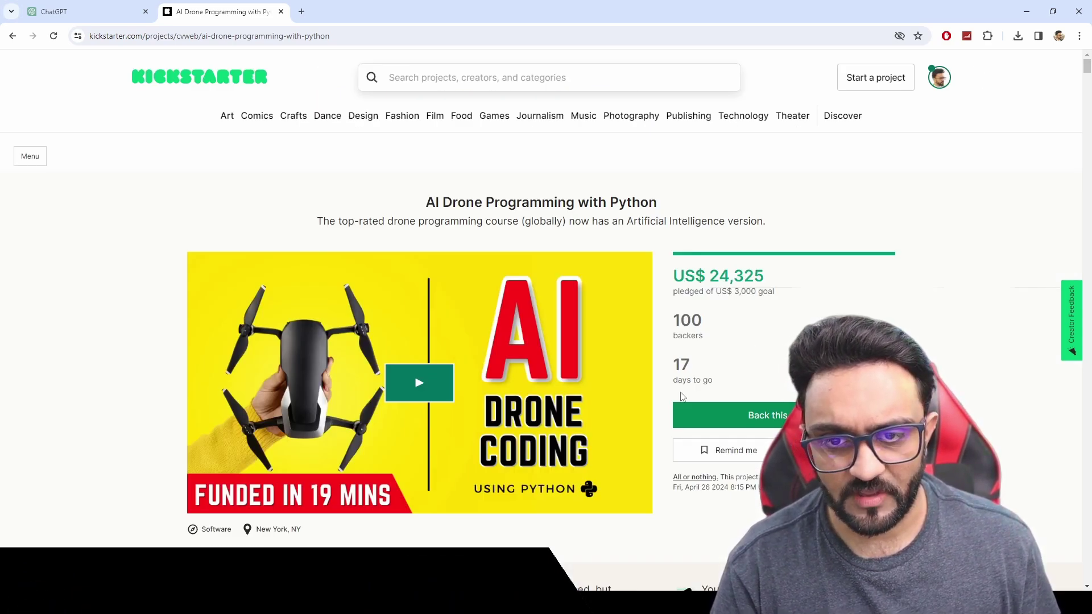
Highlight the 17 days to go figure and keep reviewing the bundle pricing.
double_click(681, 364)
left_click(728, 369)
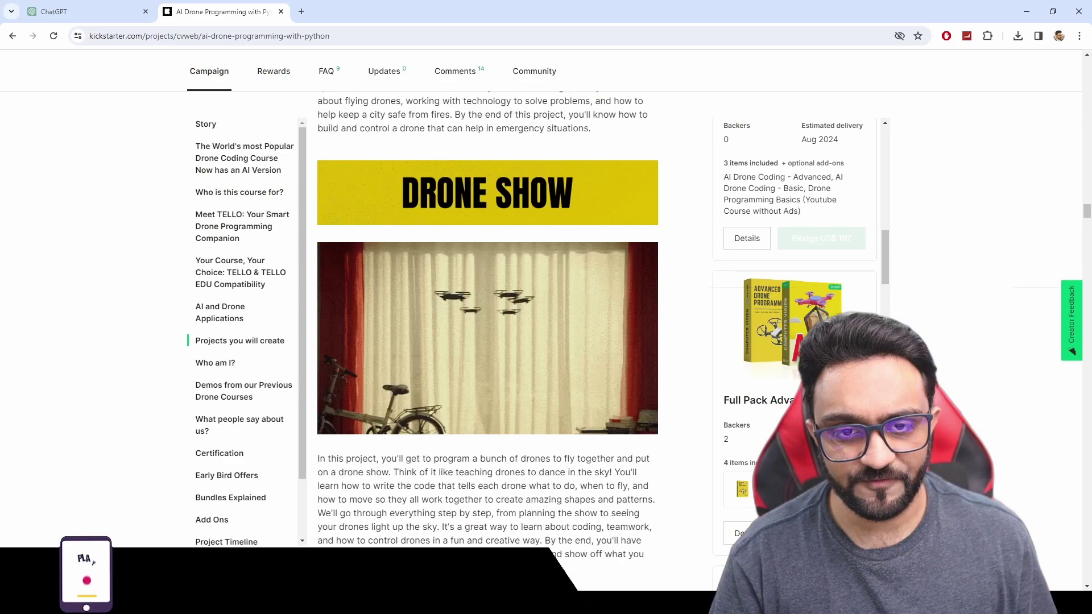
scroll(624, 290, "down", 20)
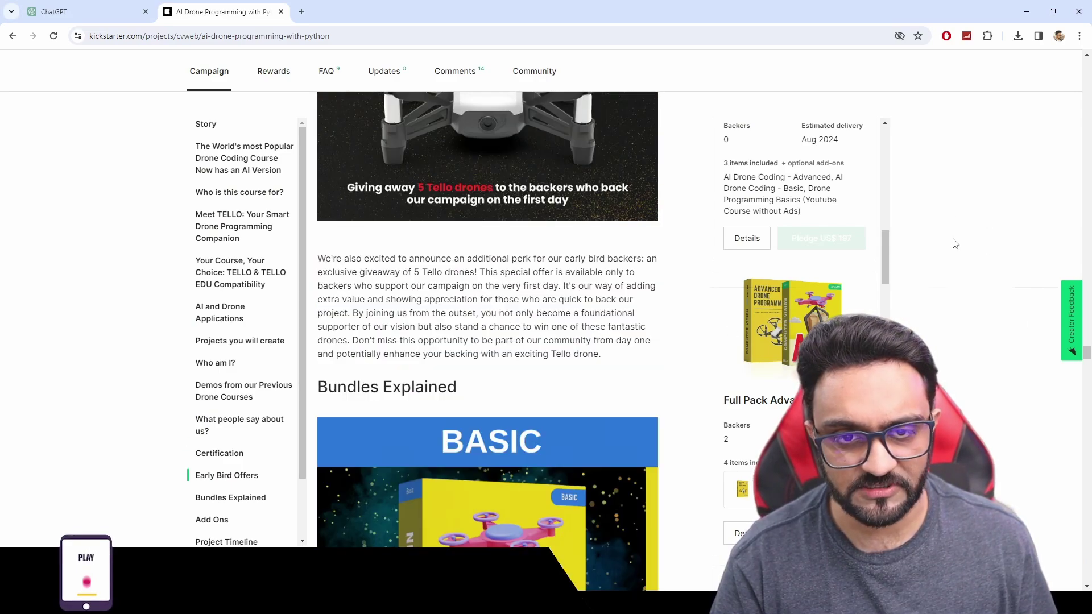
scroll(957, 232, "down", 20)
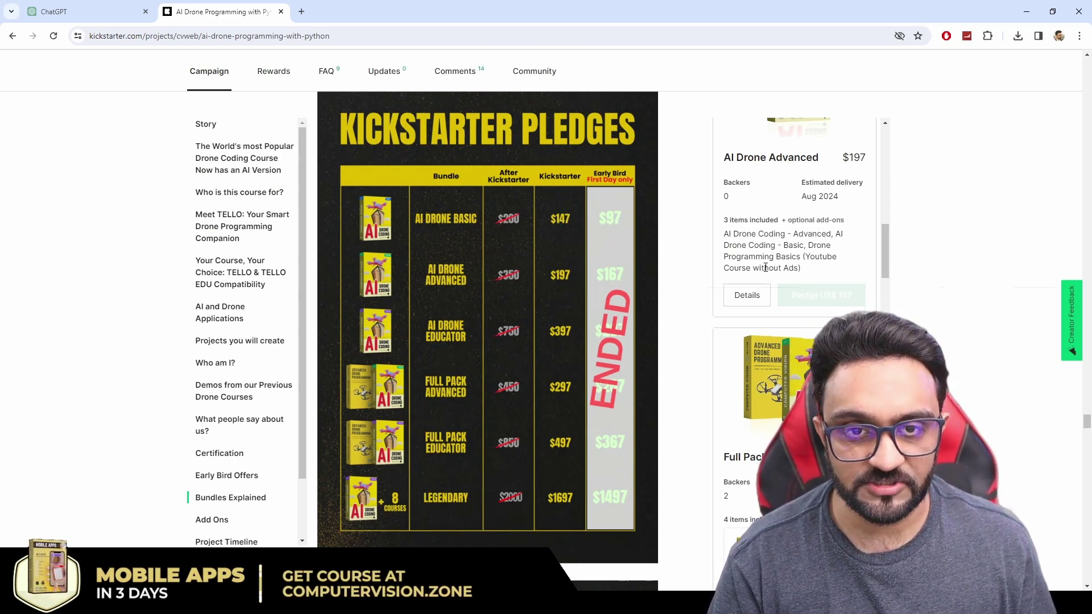
scroll(897, 216, "down", 15)
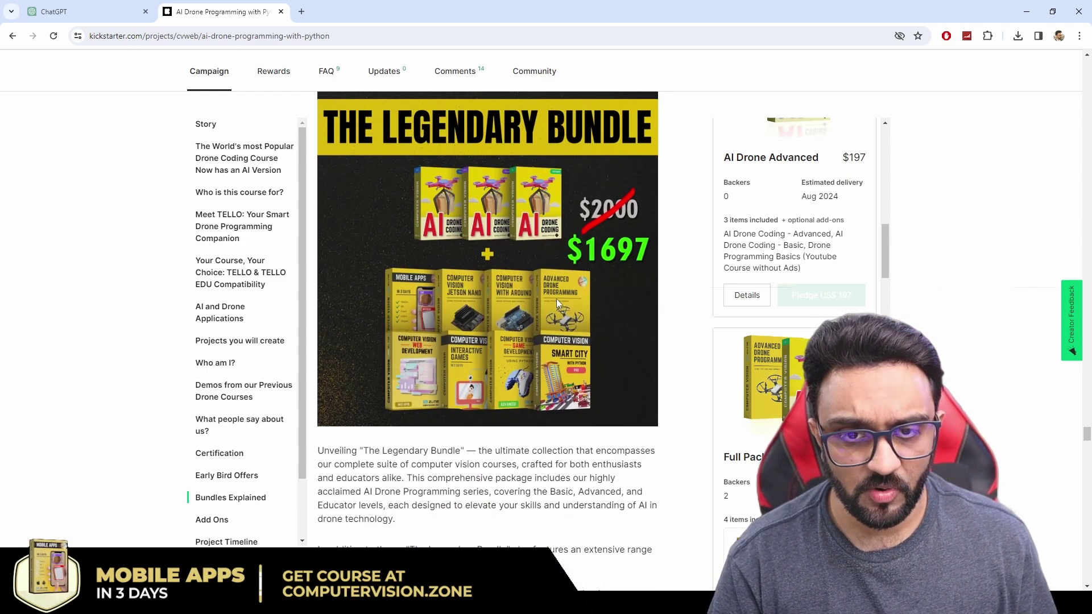
scroll(557, 298, "up", 9)
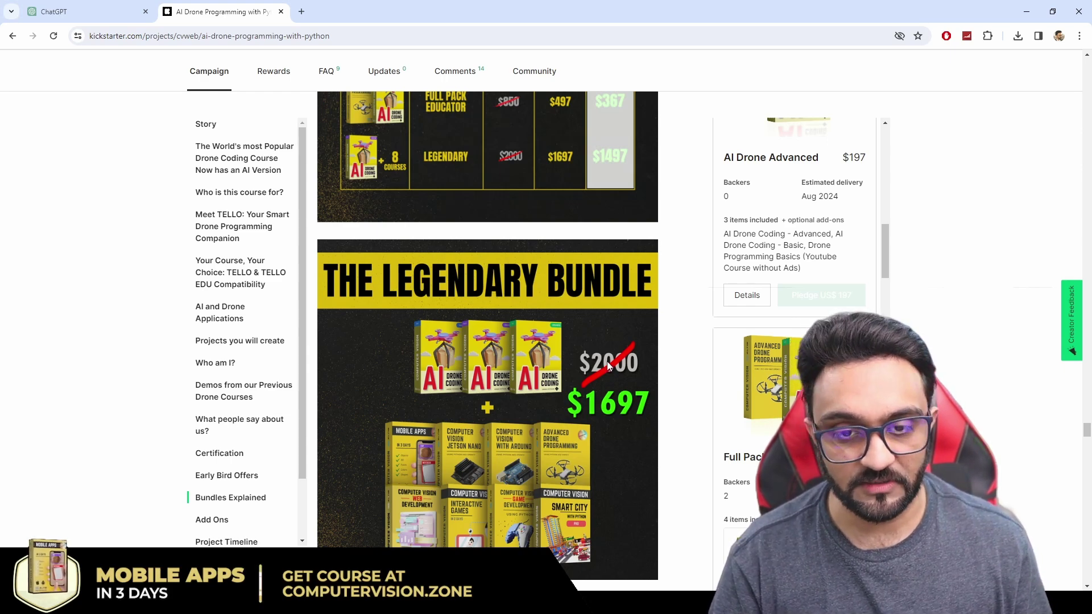
scroll(931, 312, "down", 5)
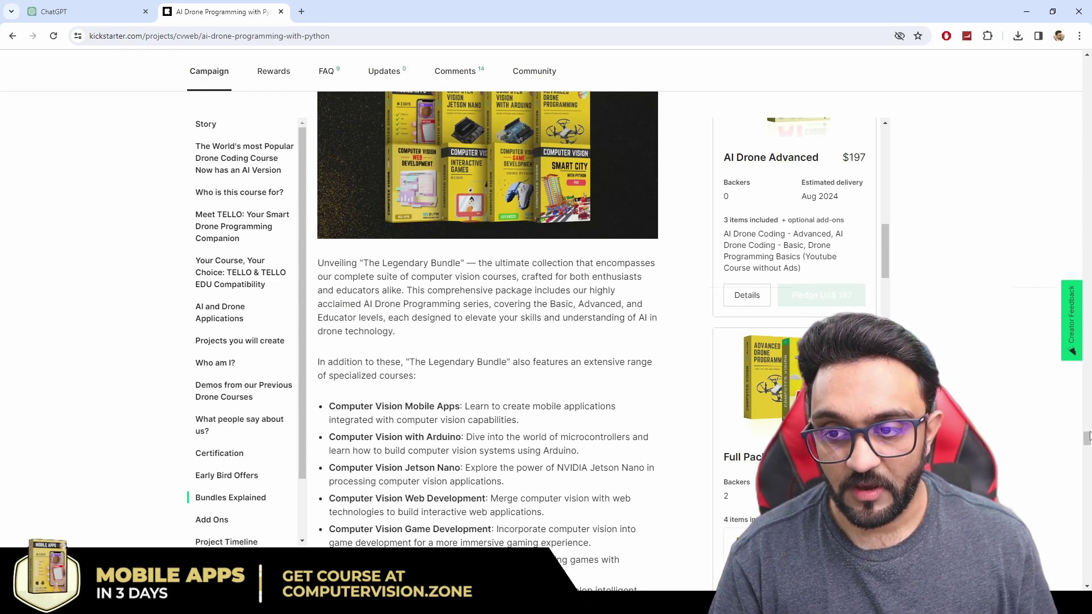
scroll(604, 450, "down", 10)
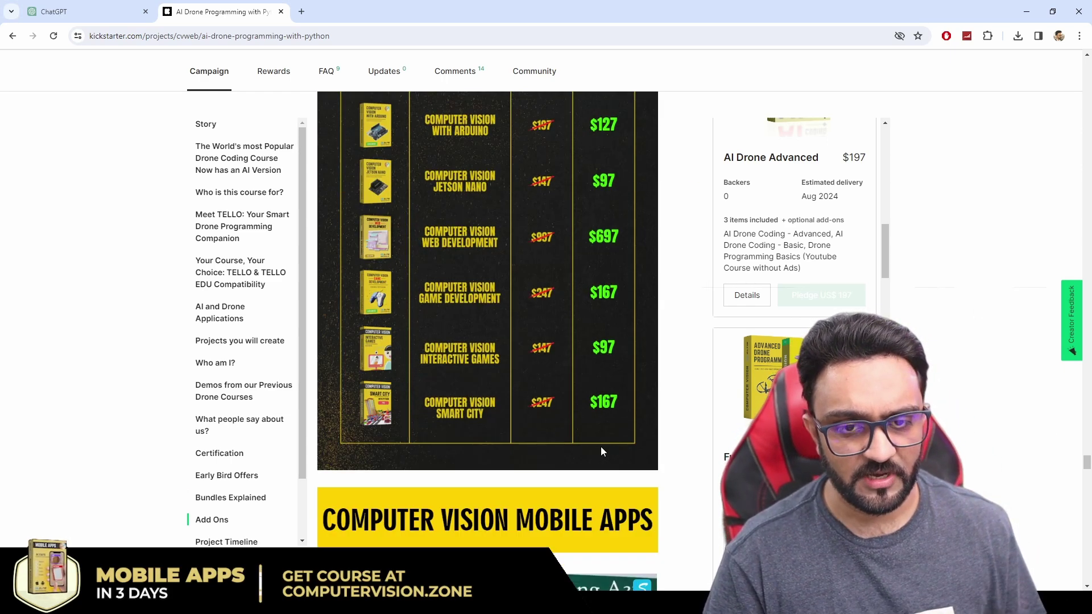
scroll(669, 407, "down", 2)
scroll(664, 415, "up", 5)
scroll(654, 409, "up", 4)
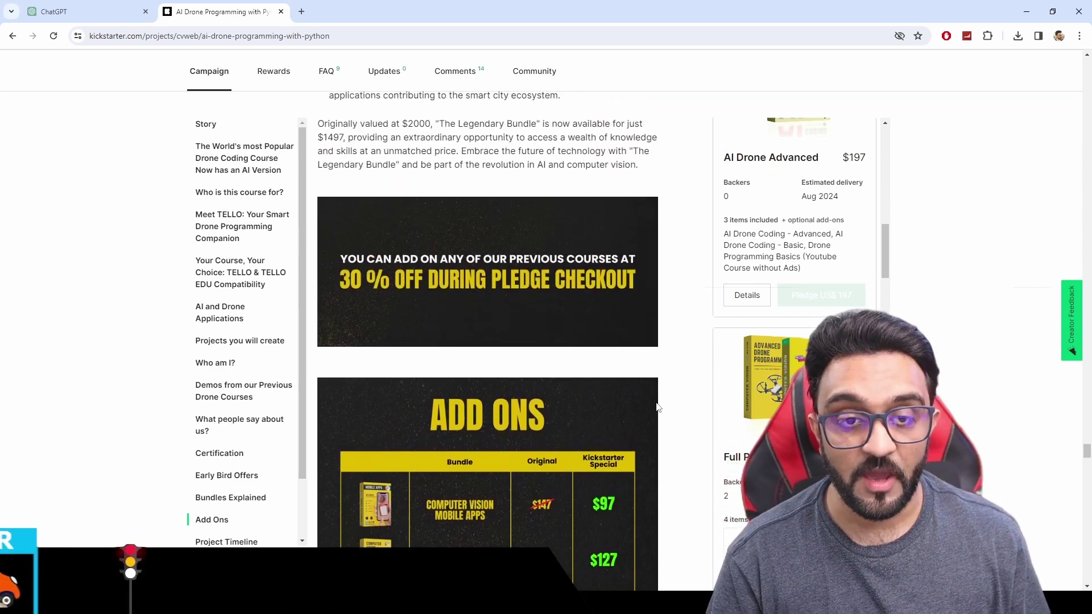
scroll(641, 401, "down", 3)
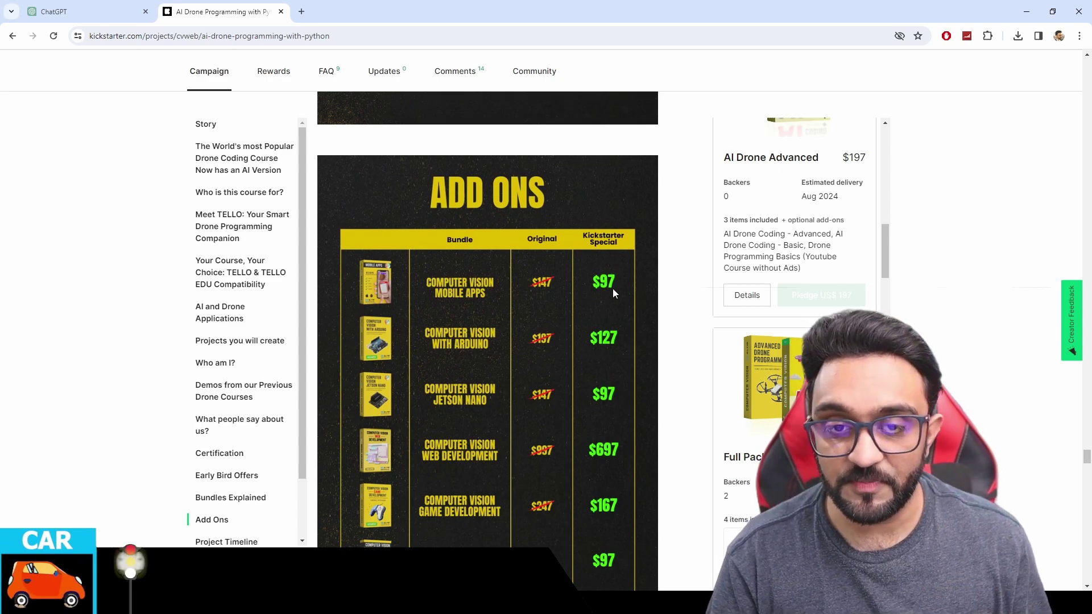
scroll(612, 288, "up", 6)
scroll(796, 319, "down", 3)
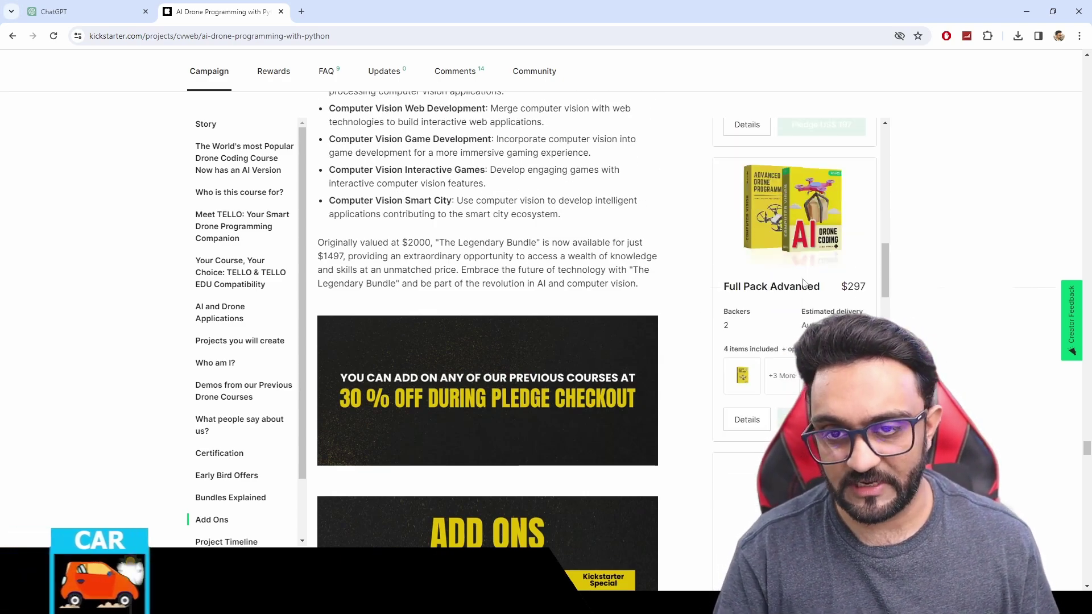
Highlight the Full Pack Advanced reward, then scroll through the Add Ons courses.
left_click_drag(738, 287, 820, 287)
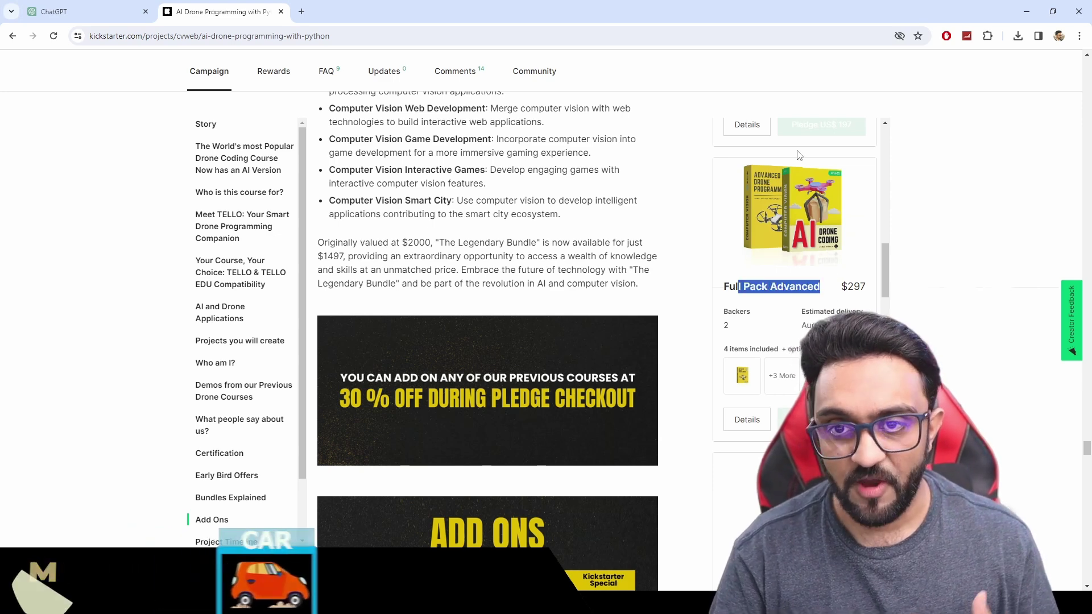
scroll(796, 284, "down", 2)
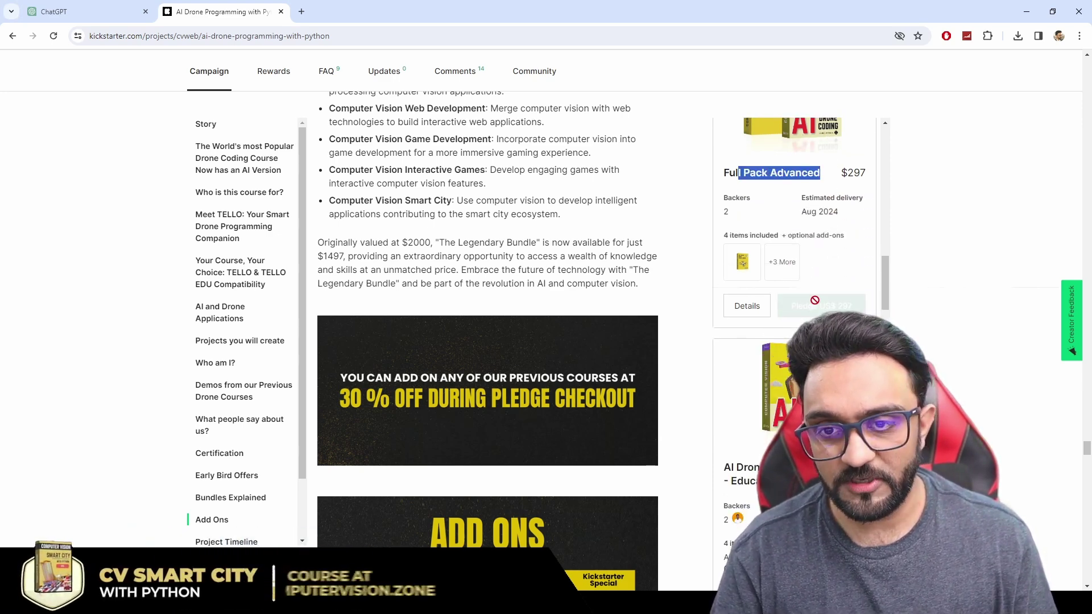
scroll(796, 301, "down", 2)
scroll(609, 273, "down", 7)
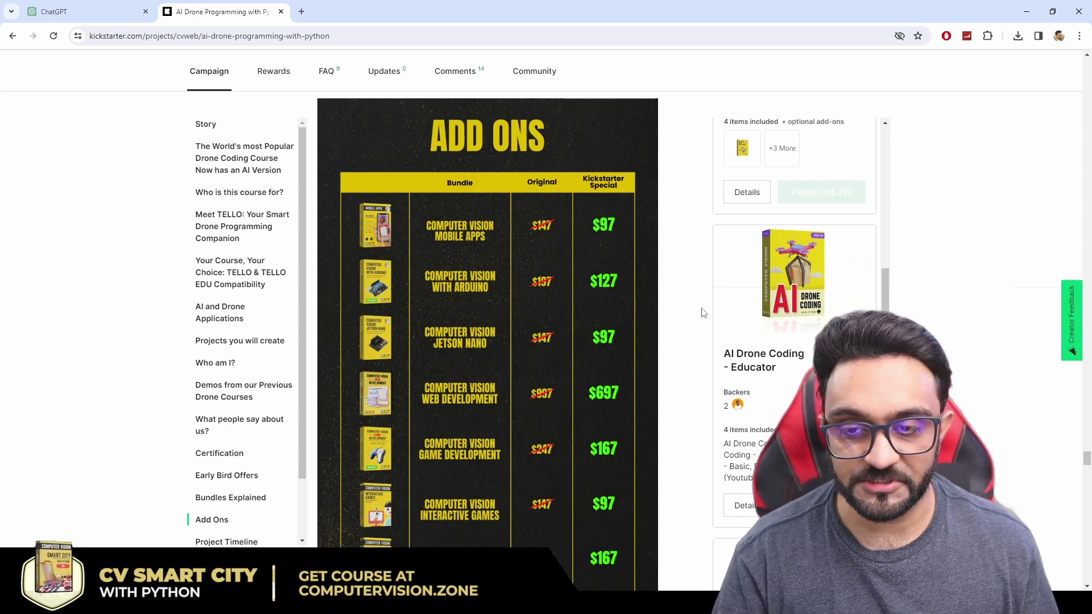
scroll(890, 294, "down", 2)
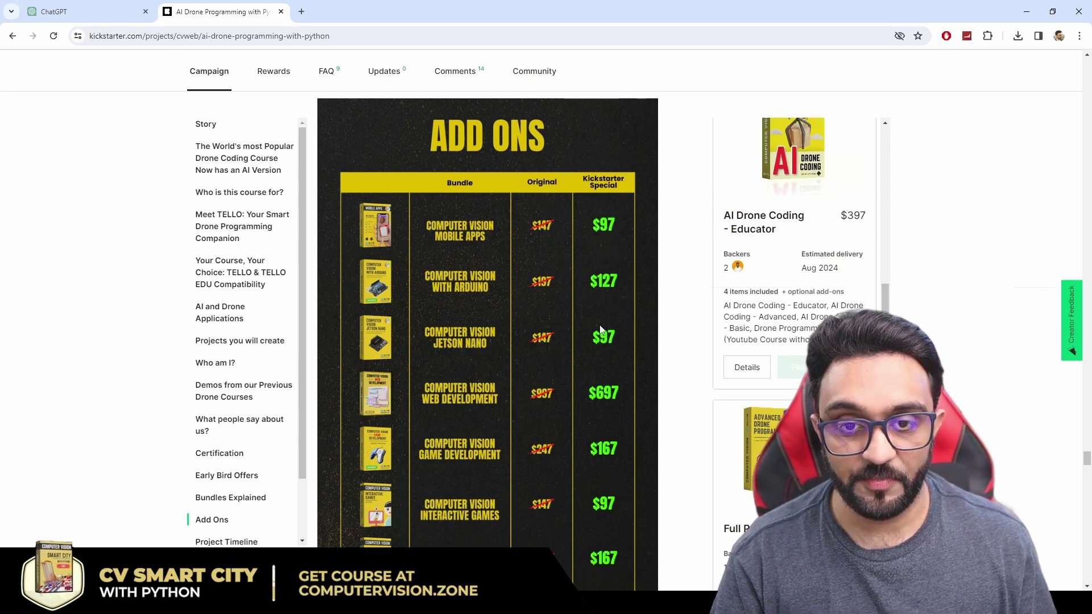
scroll(600, 325, "down", 2)
scroll(609, 320, "down", 5)
scroll(625, 317, "up", 2)
scroll(655, 314, "down", 3)
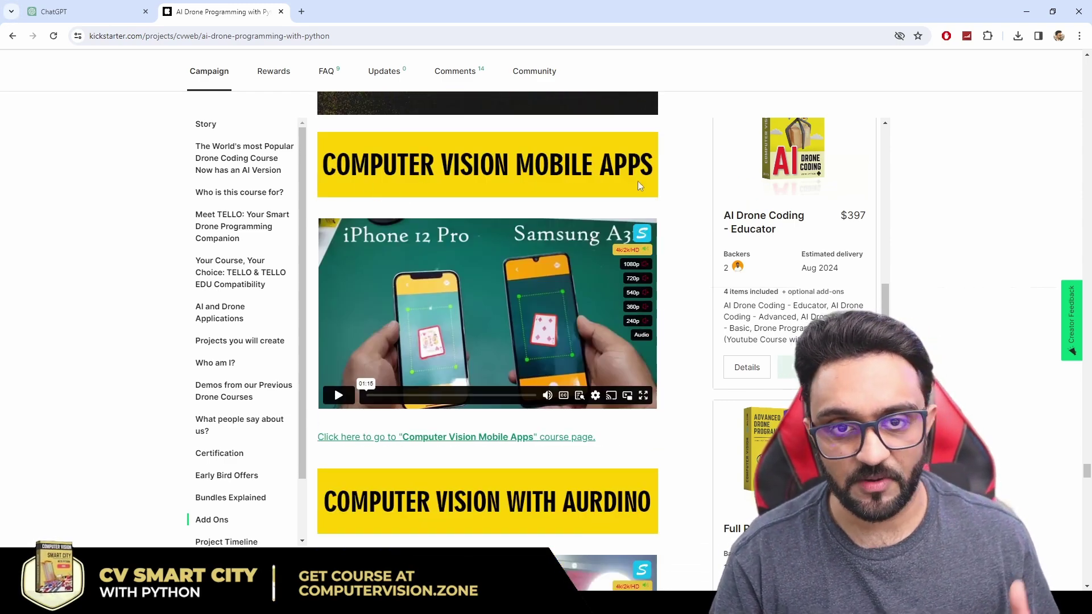
scroll(639, 182, "down", 3)
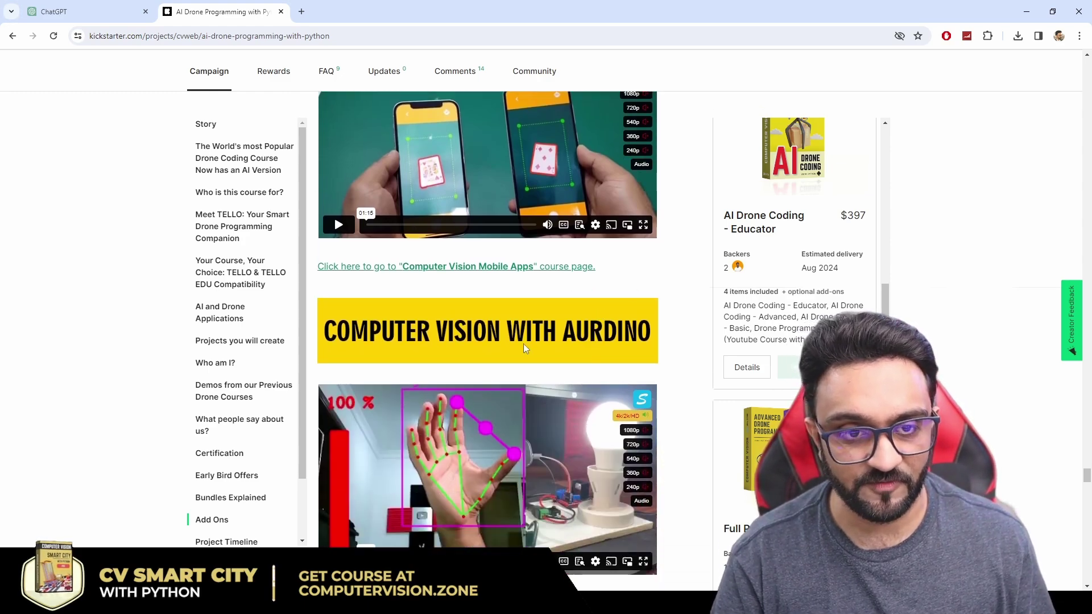
scroll(620, 318, "down", 6)
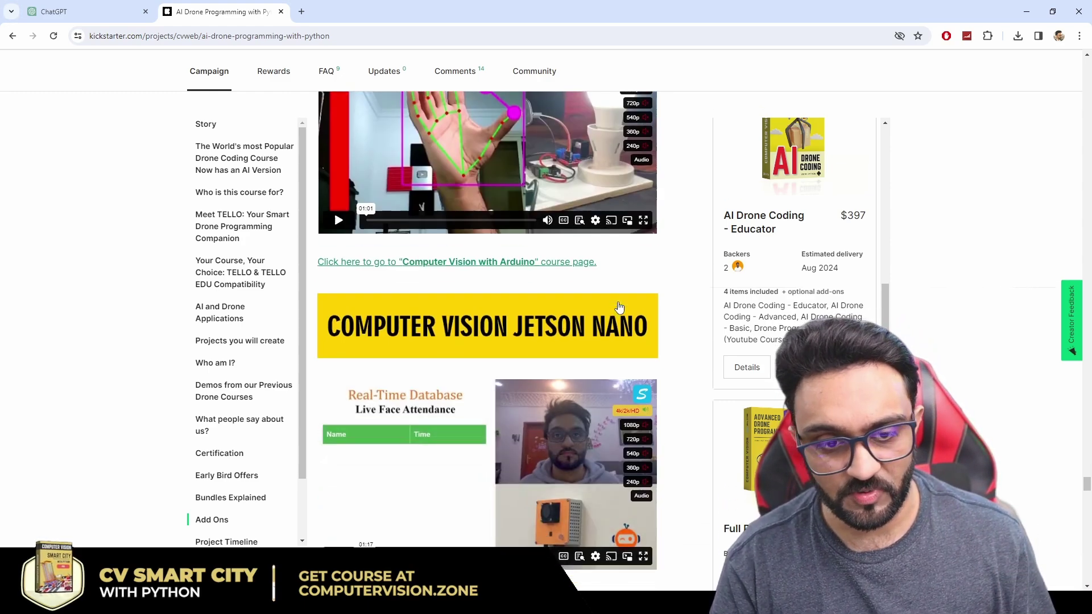
scroll(602, 351, "down", 8)
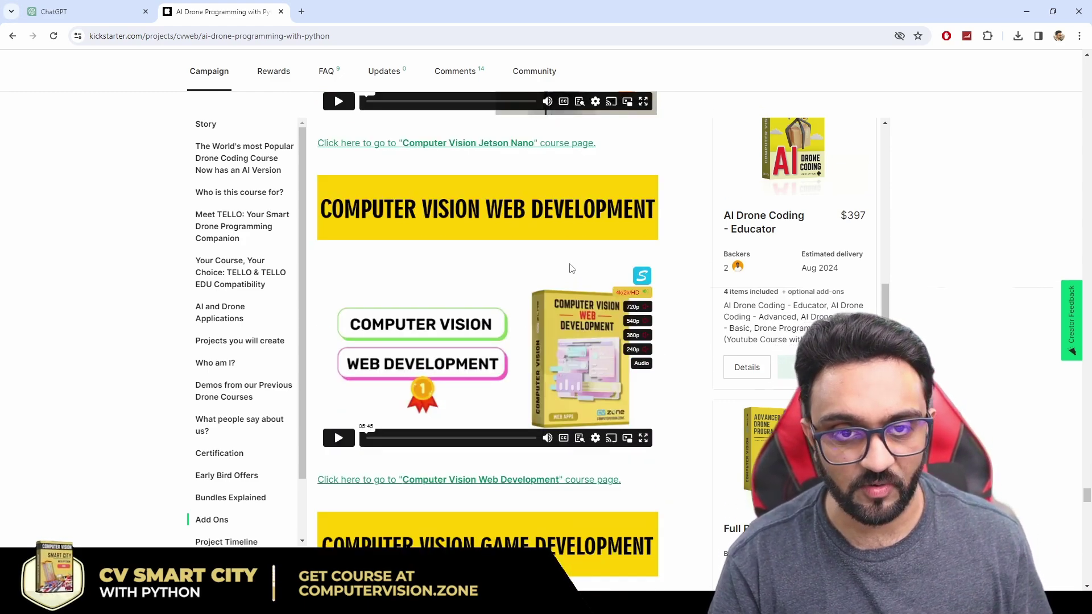
scroll(541, 243, "down", 5)
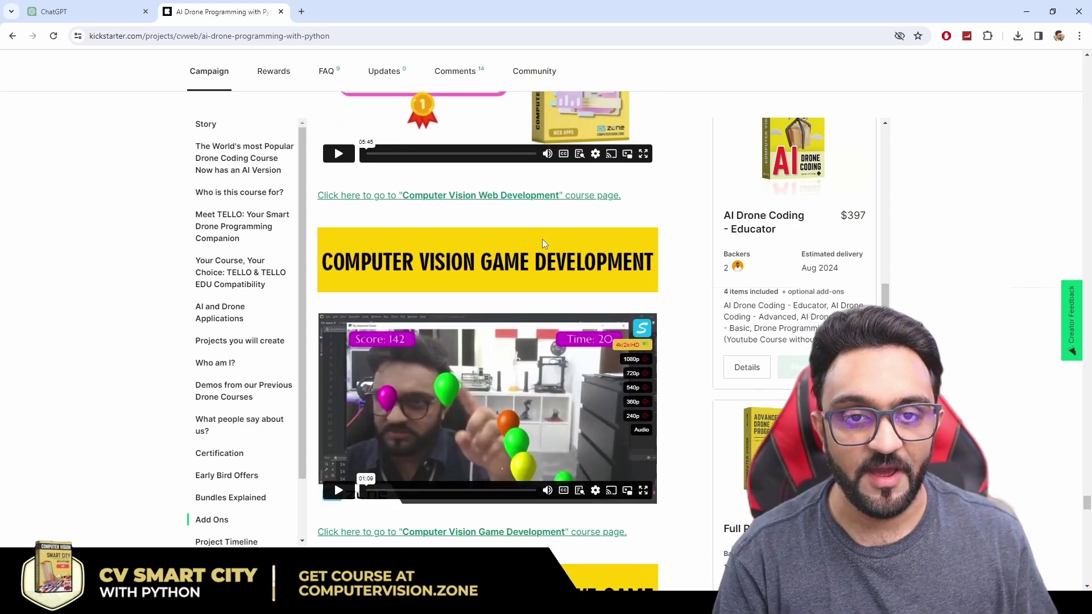
scroll(541, 243, "down", 1)
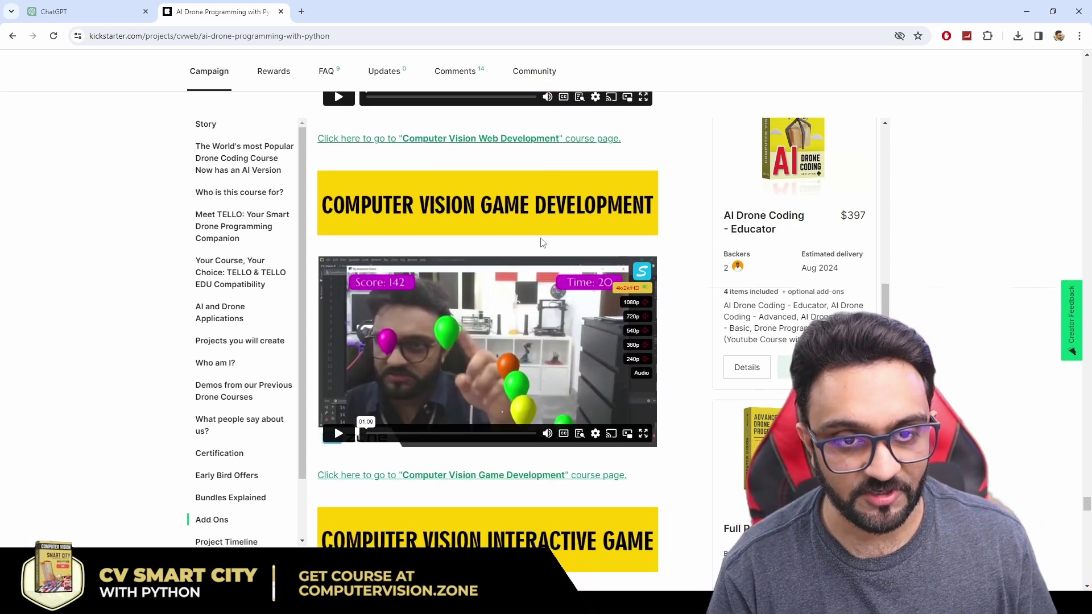
scroll(557, 254, "down", 3)
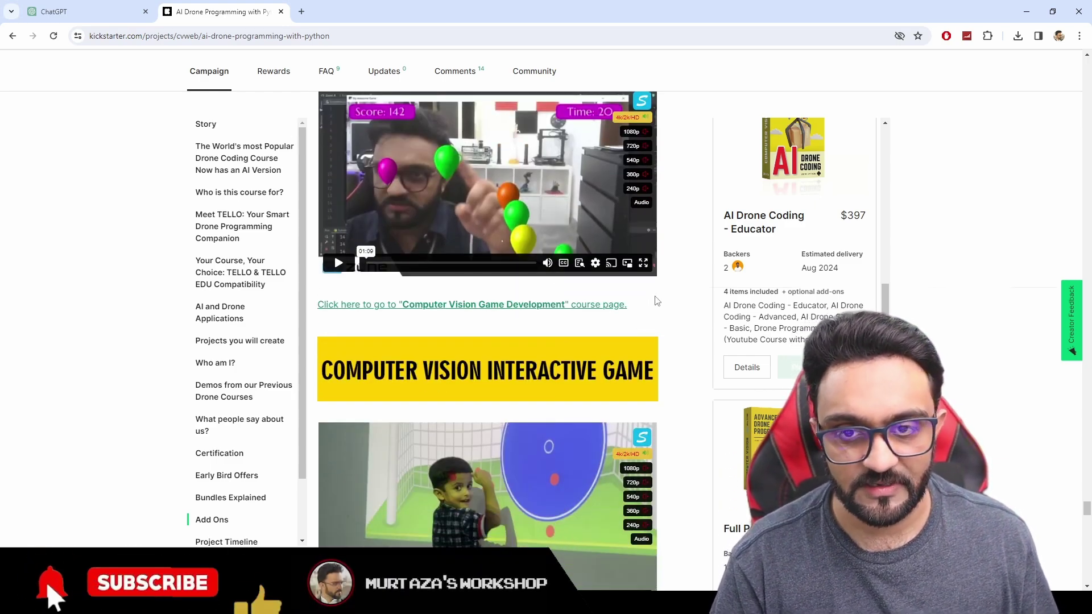
scroll(654, 302, "down", 12)
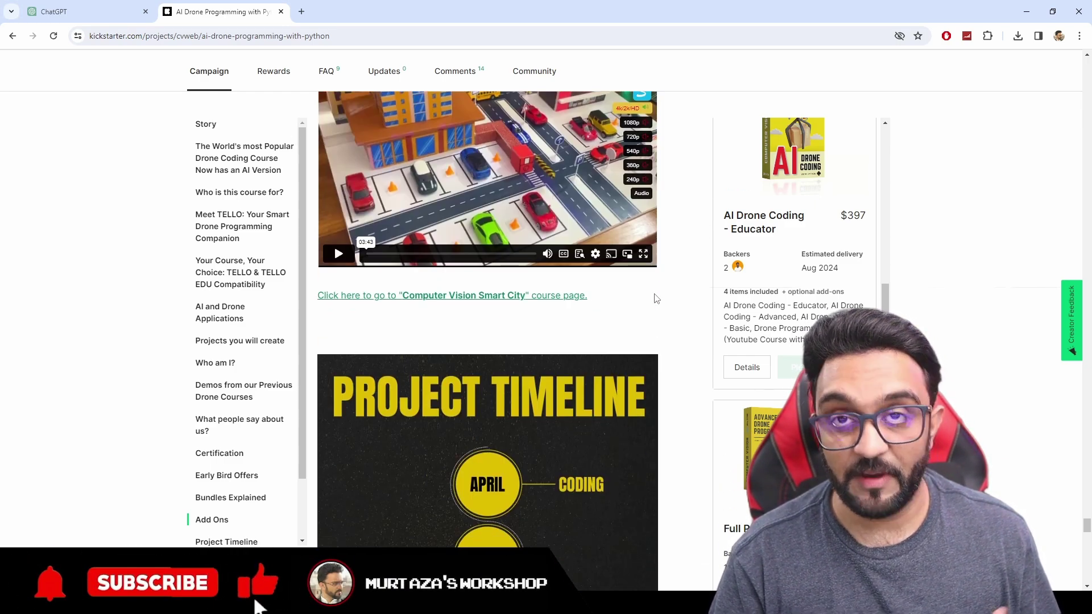
scroll(659, 307, "down", 9)
Scroll back up to the project header showing US$ 24,325 pledged of US$ 3,000.
scroll(671, 330, "up", 12)
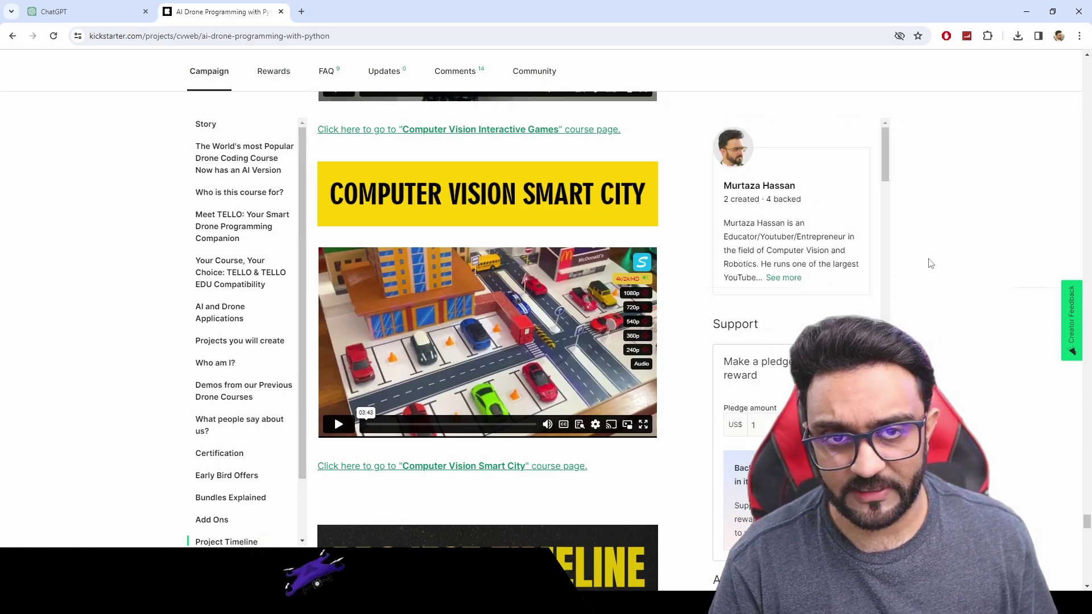
scroll(668, 149, "up", 10)
scroll(669, 149, "up", 15)
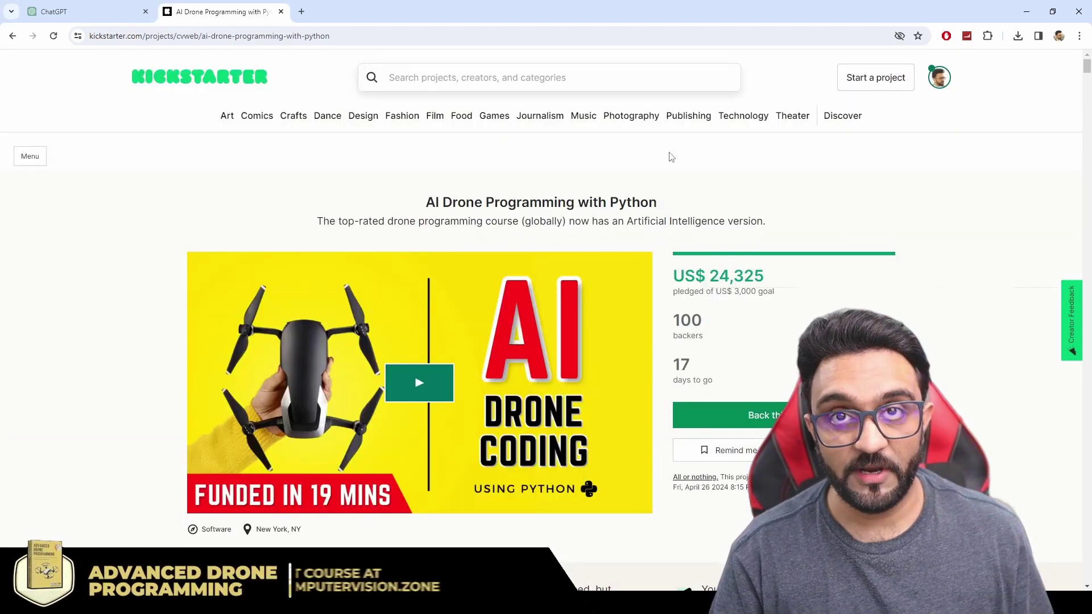
Attach Early Bird Backers.xlsx and ask 'how many users are in this document', getting 96 users.
left_click(78, 5)
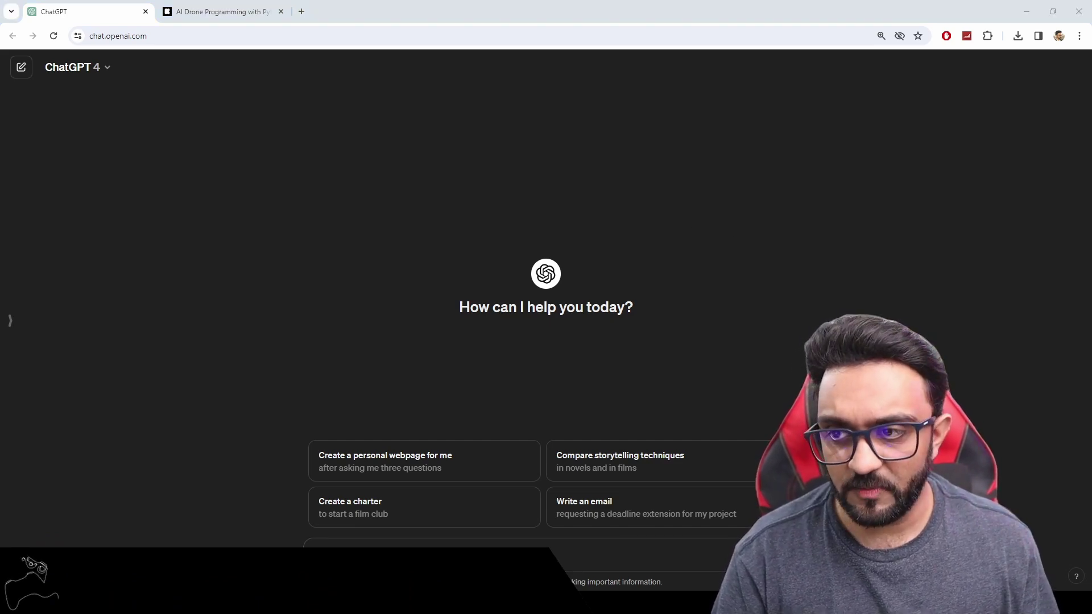
left_click_drag(1091, 324, 636, 245)
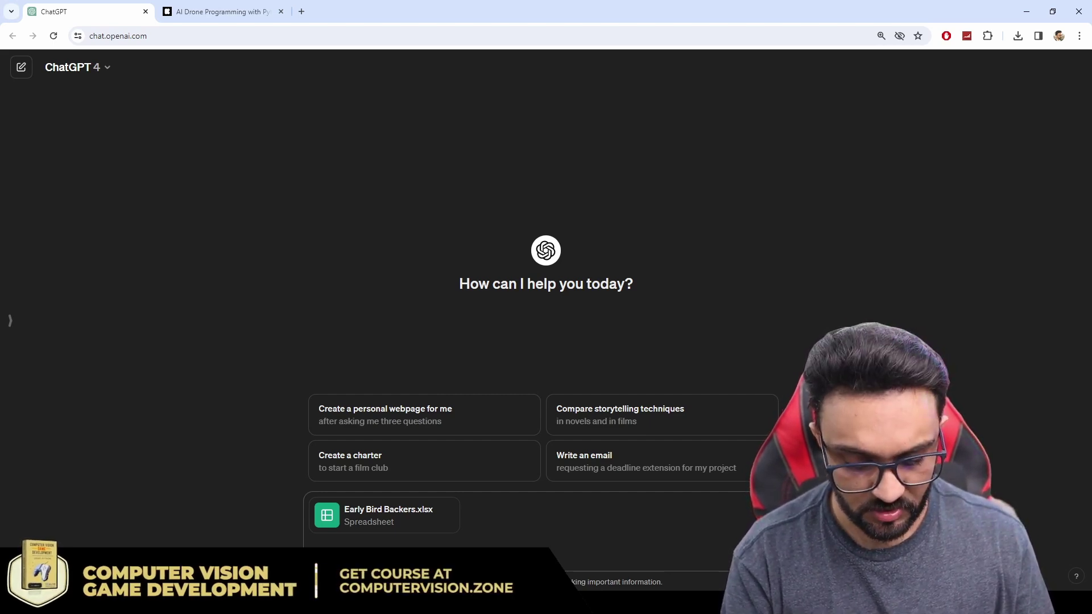
key("Return")
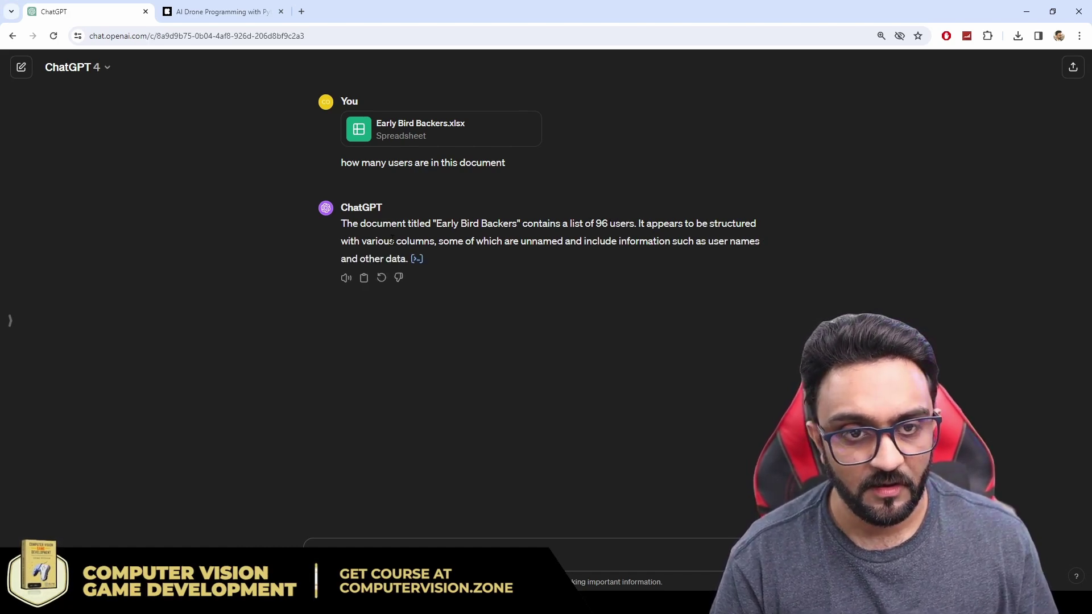
Send 'exclude all the users who purchased less than $97 worth', correcting the typo in 'worth'.
left_click_drag(392, 239, 704, 254)
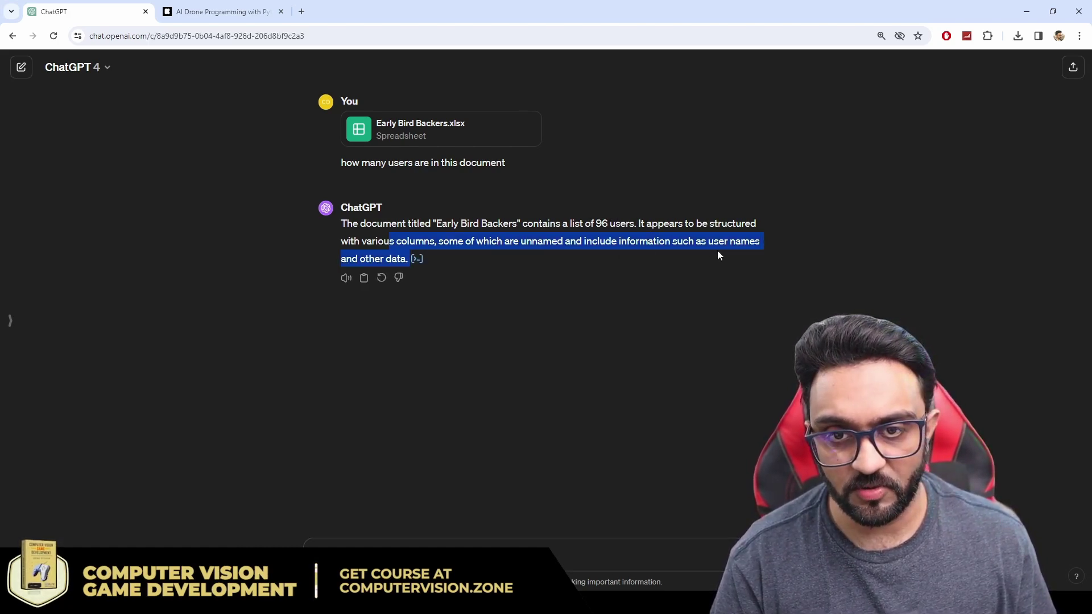
left_click(751, 264)
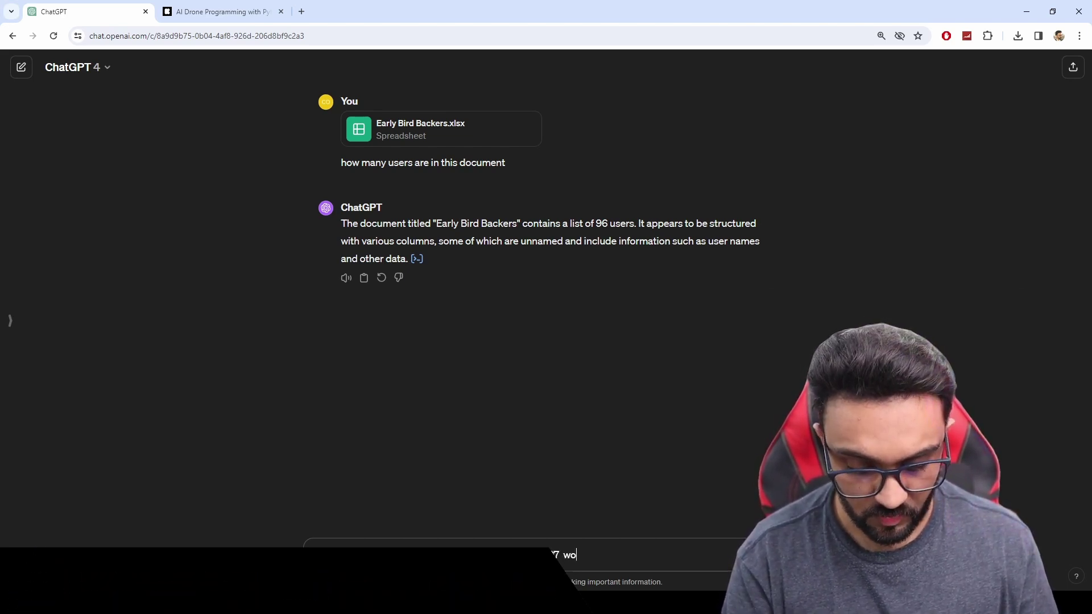
key("BackSpace")
type("rt")
key("BackSpace")
key("BackSpace")
type("rth")
key("Return")
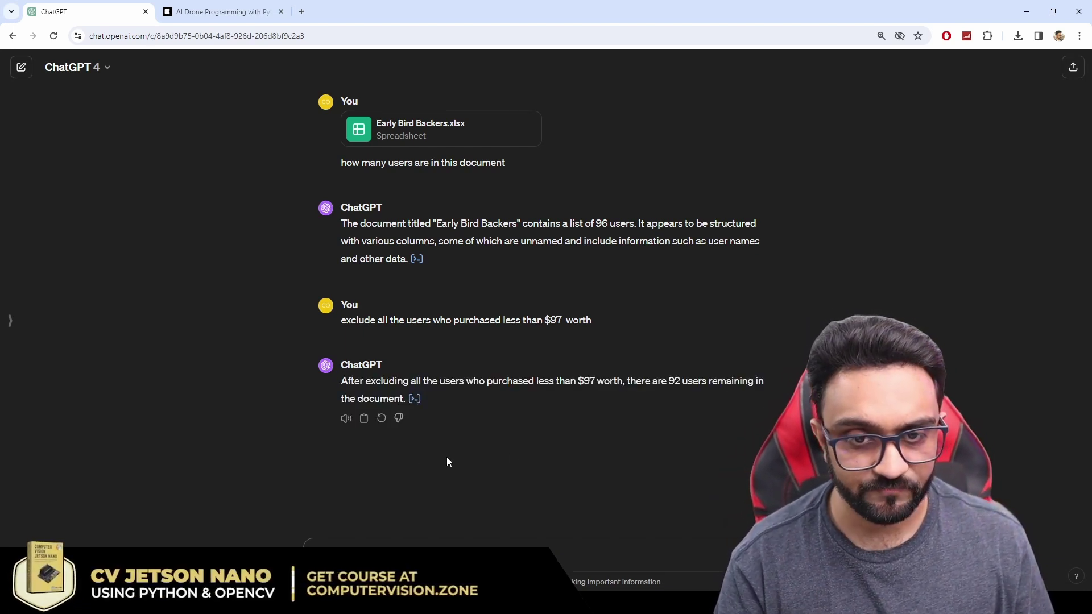
Draft the prompt saying the 92 users backed the kickstarter campaign and asking to select 5 randomly.
left_click_drag(640, 380, 717, 382)
left_click(740, 402)
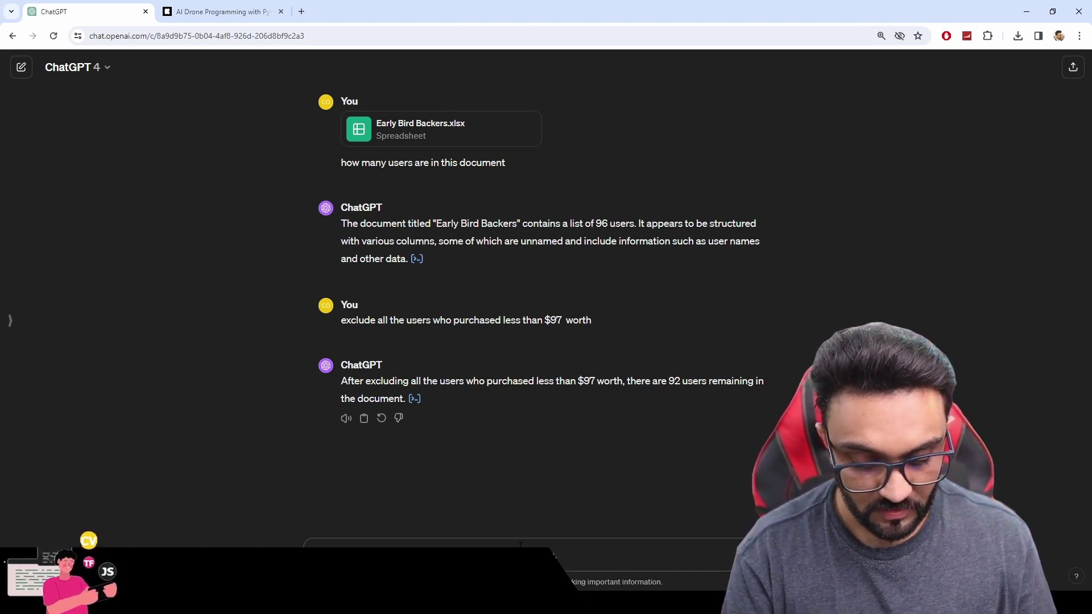
type("W")
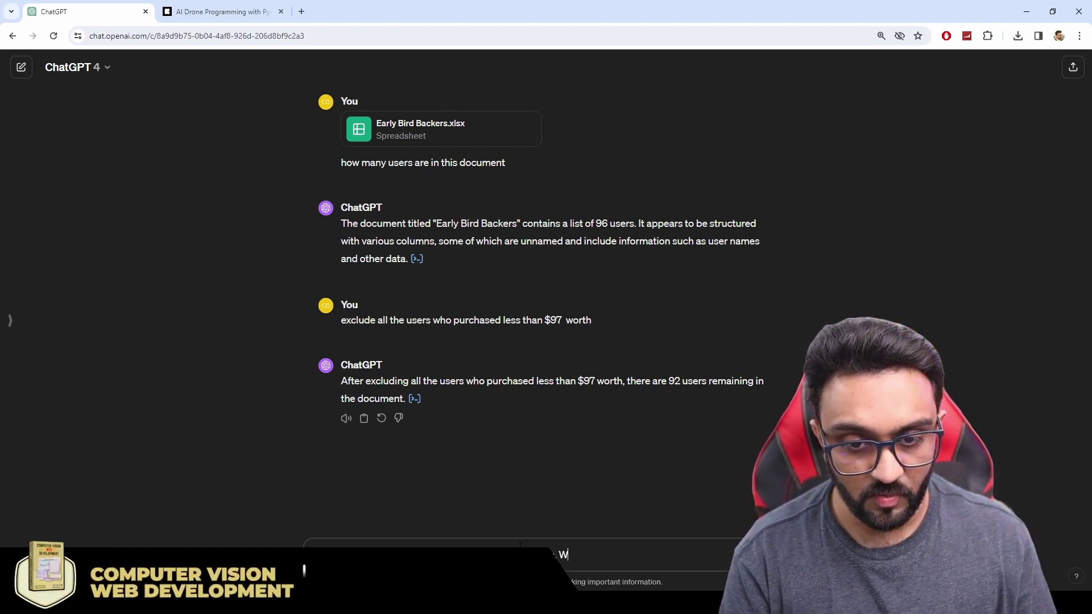
key("BackSpace")
type("I want you to select randomly 5 users who")
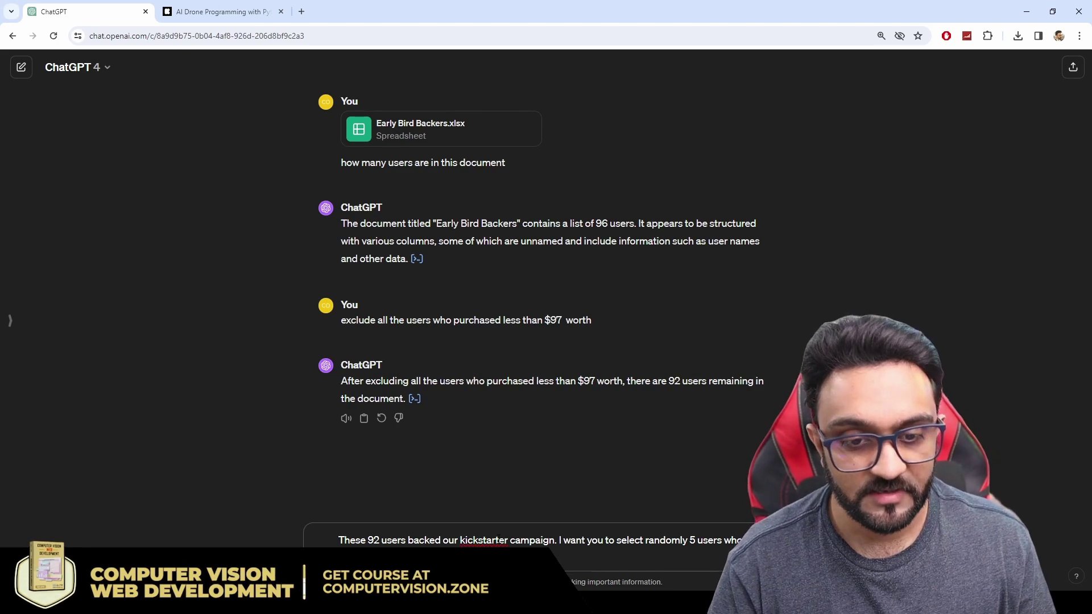
Correct 'kickstarter' to 'Kickstarter', keep 'tello', and append '. Don't display their backing amount.'.
right_click(496, 540)
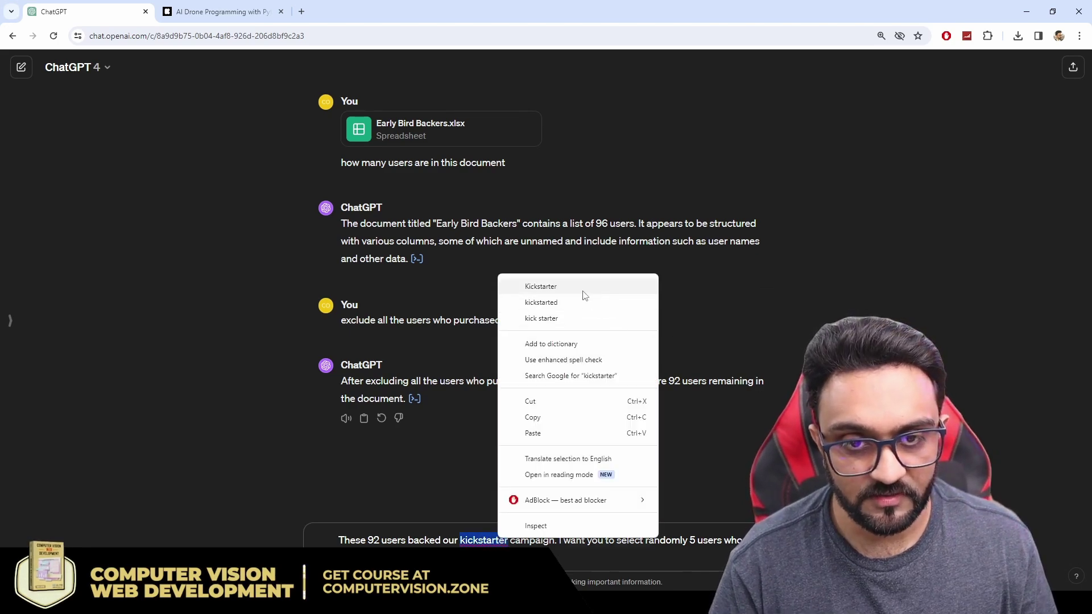
left_click(515, 288)
right_click(428, 553)
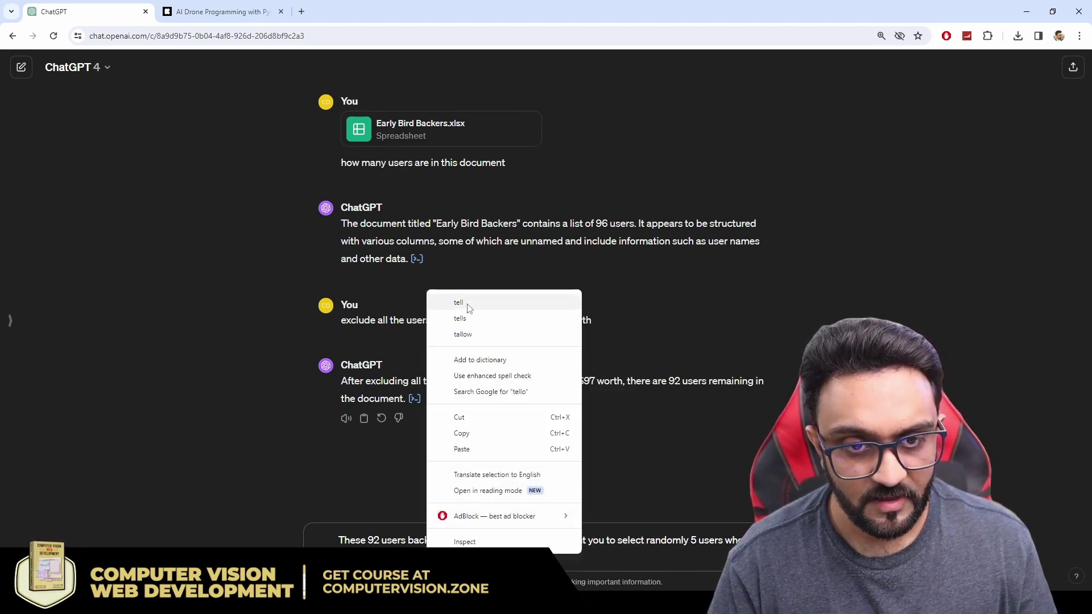
key("Escape")
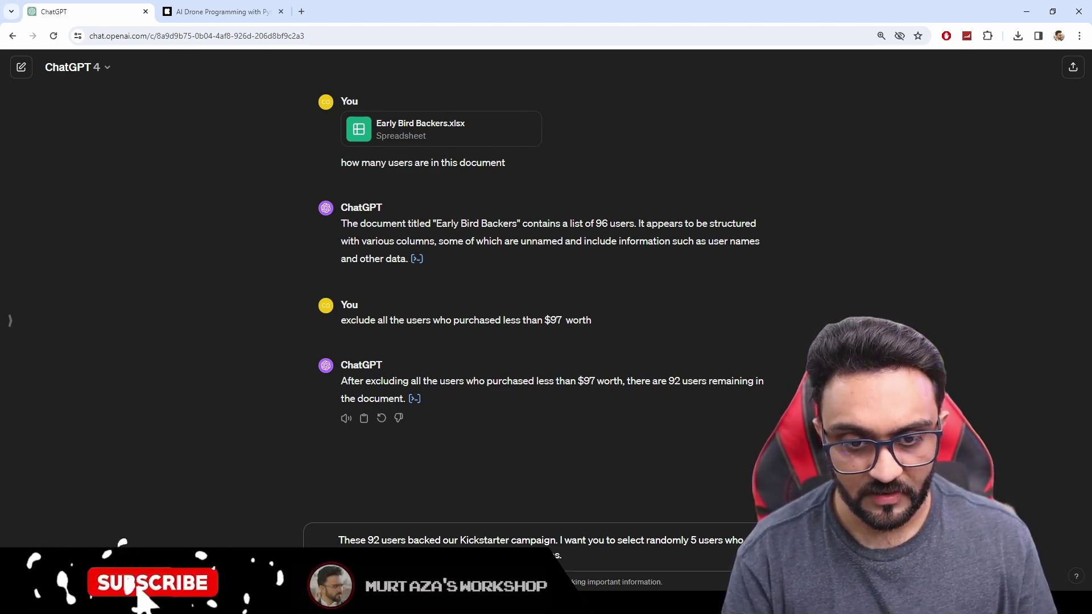
type(". Don't")
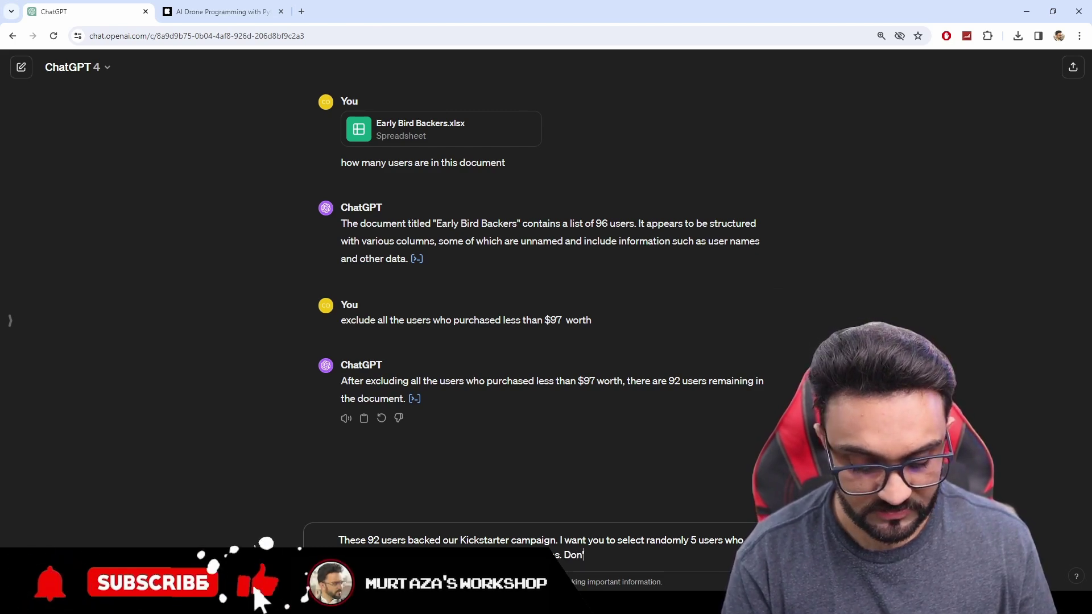
type(" displ")
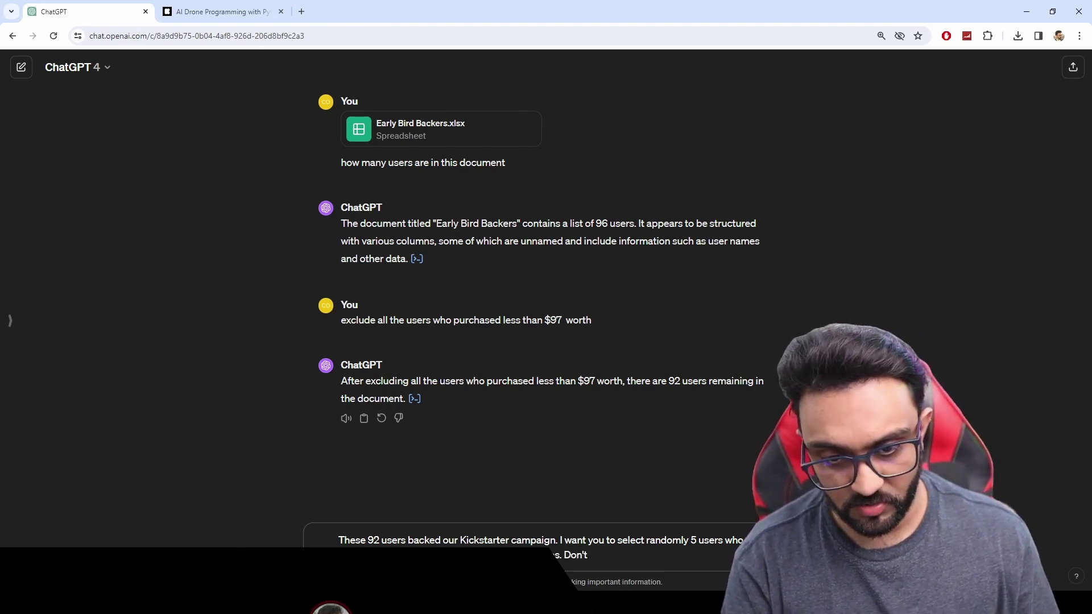
type("ay their")
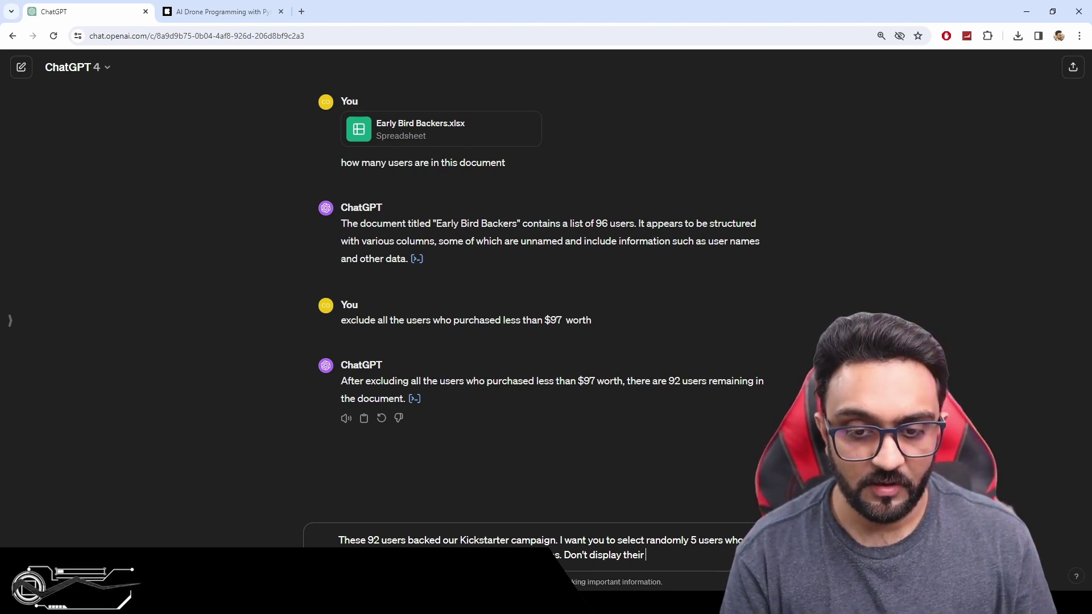
type(" backin")
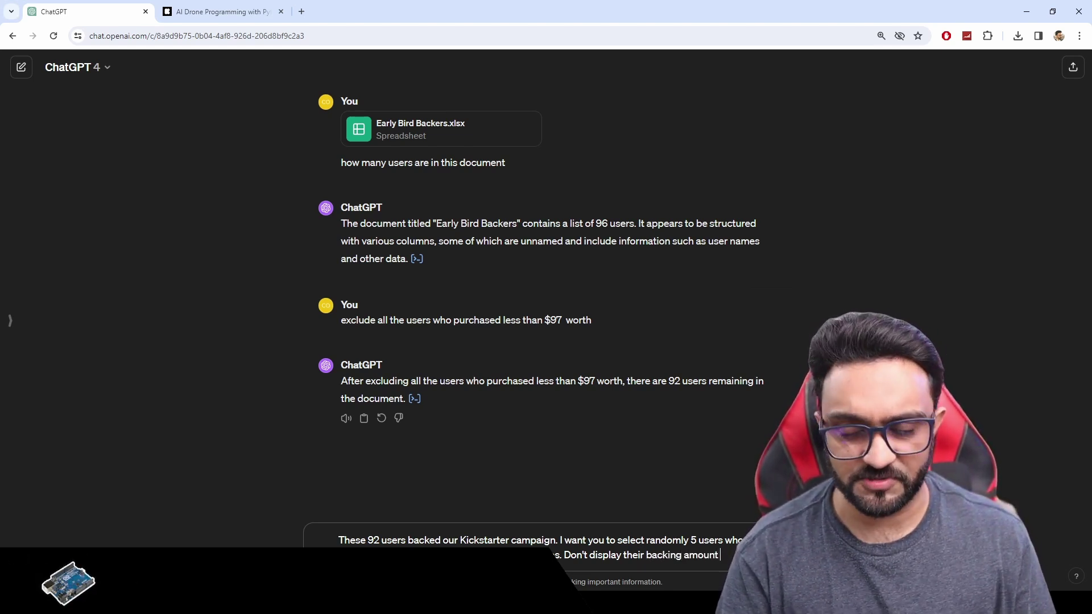
type("g amount.")
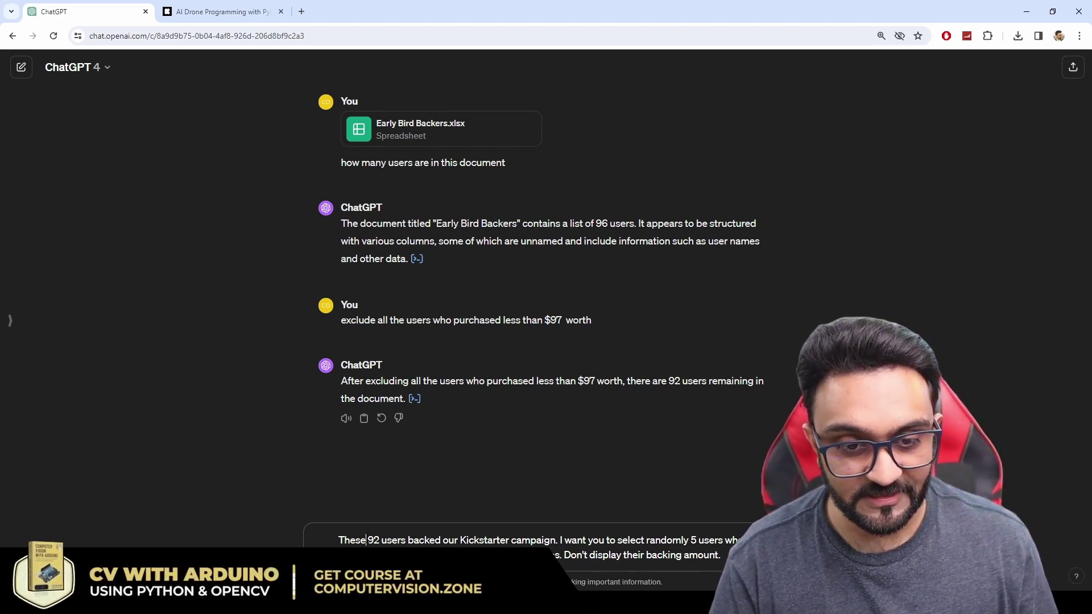
Select the prompt's first line to review it, leaving the draft unchanged.
double_click(373, 540)
left_click_drag(385, 540, 750, 540)
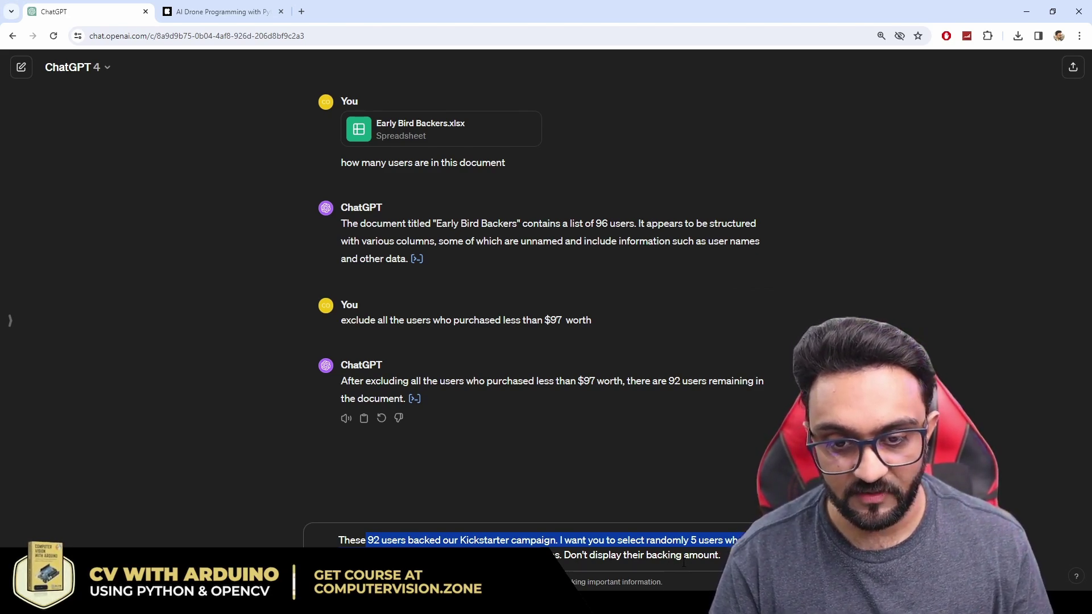
left_click(721, 555)
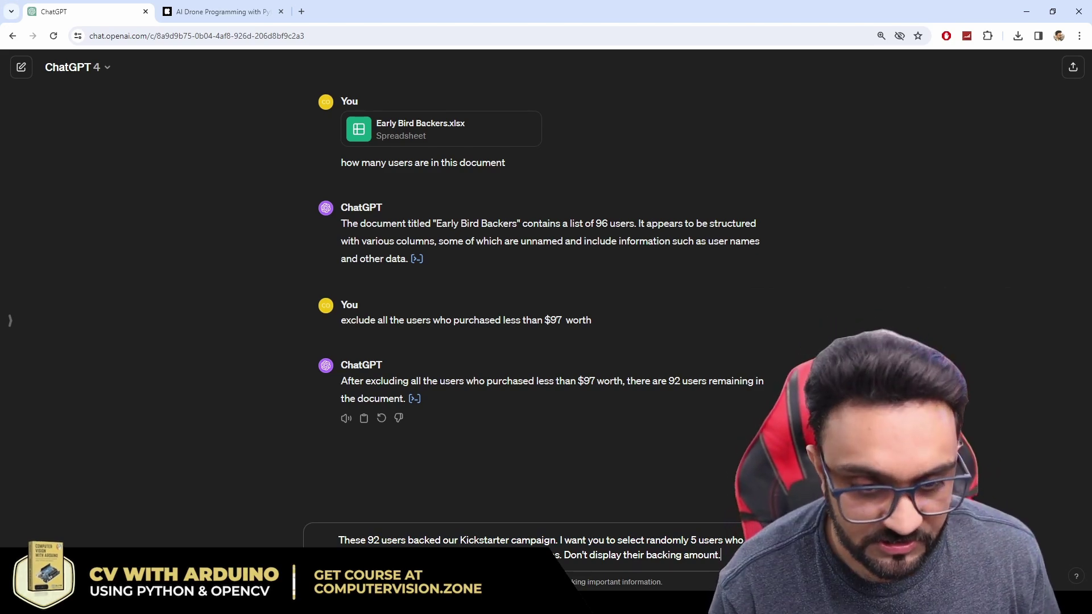
right_click(519, 558)
left_click(440, 533)
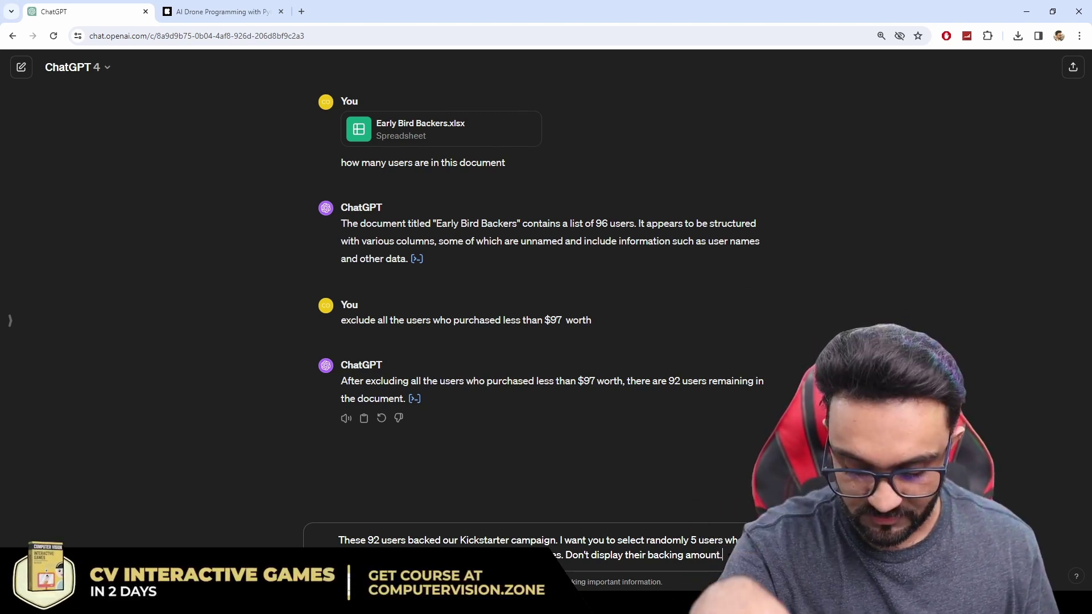
Send the prompt and review the reply naming five random Tello drone winners.
key("Return")
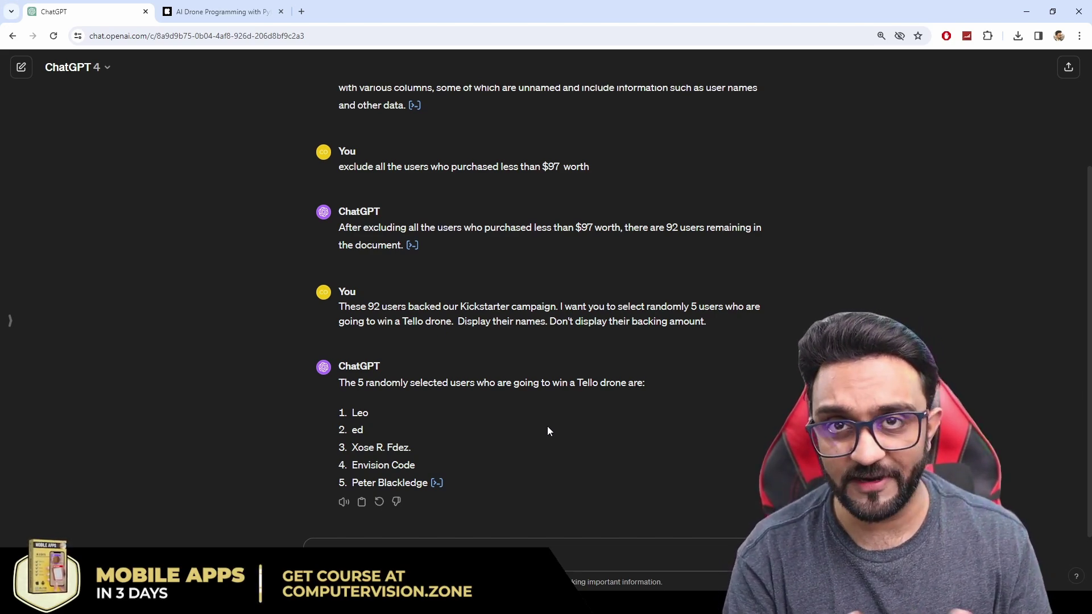
scroll(534, 368, "up", 3)
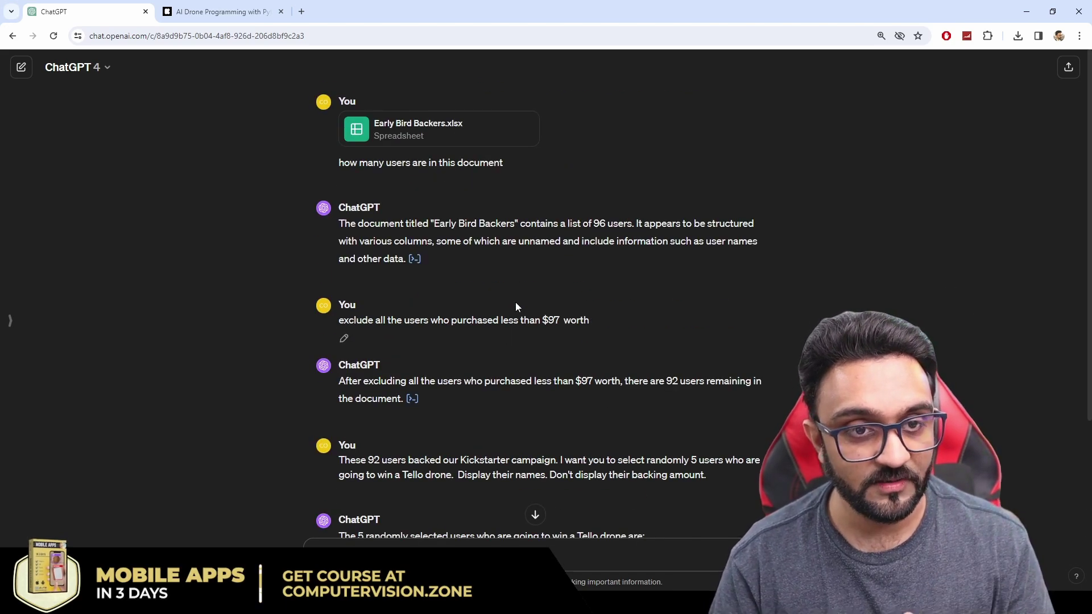
scroll(486, 194, "down", 3)
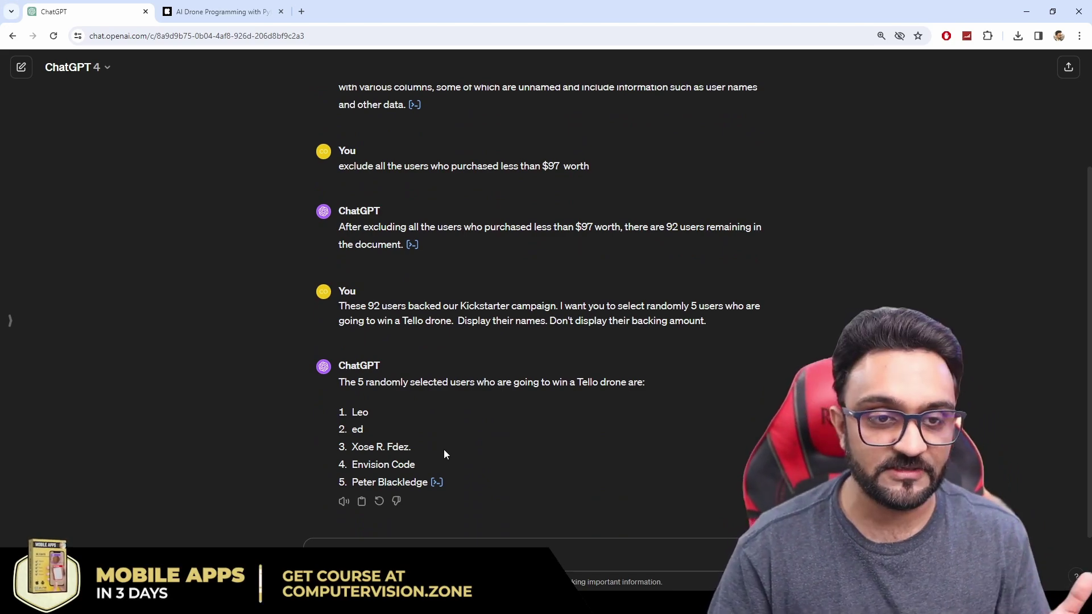
scroll(445, 398, "up", 3)
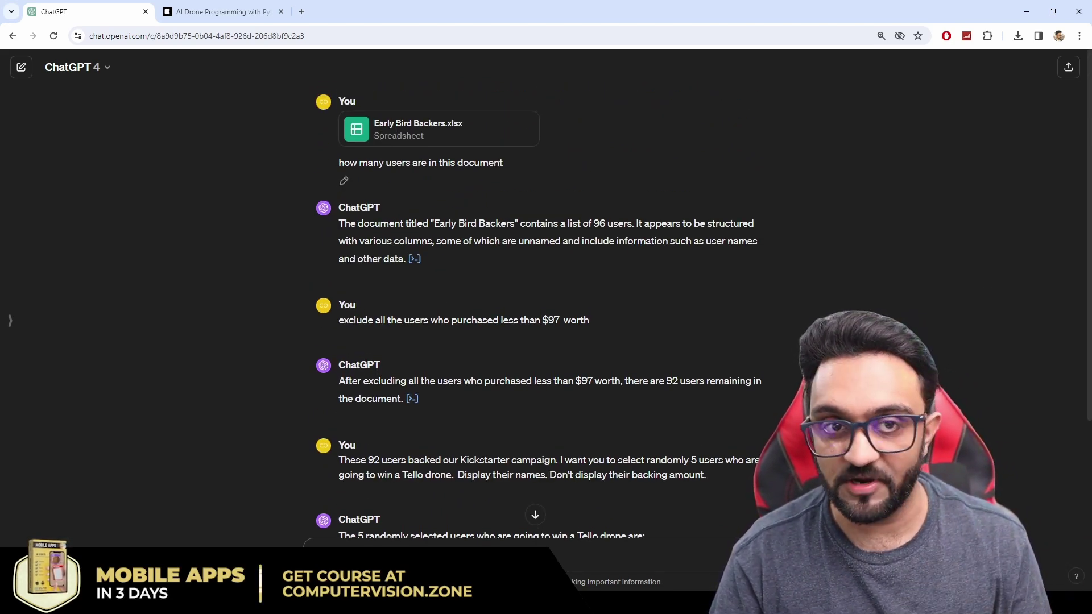
mouse_move(451, 281)
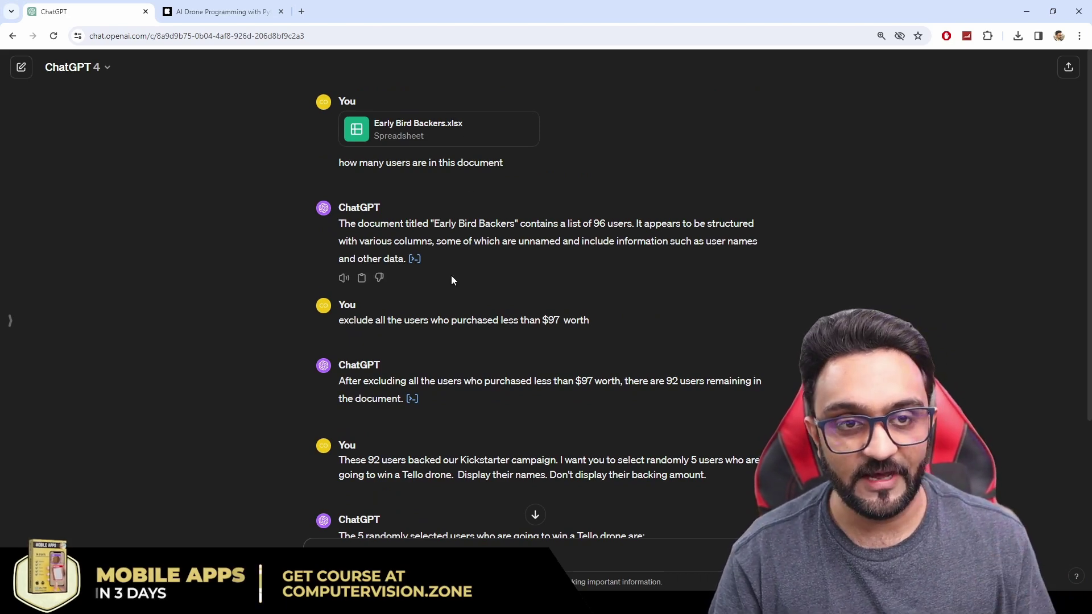
scroll(451, 276, "down", 3)
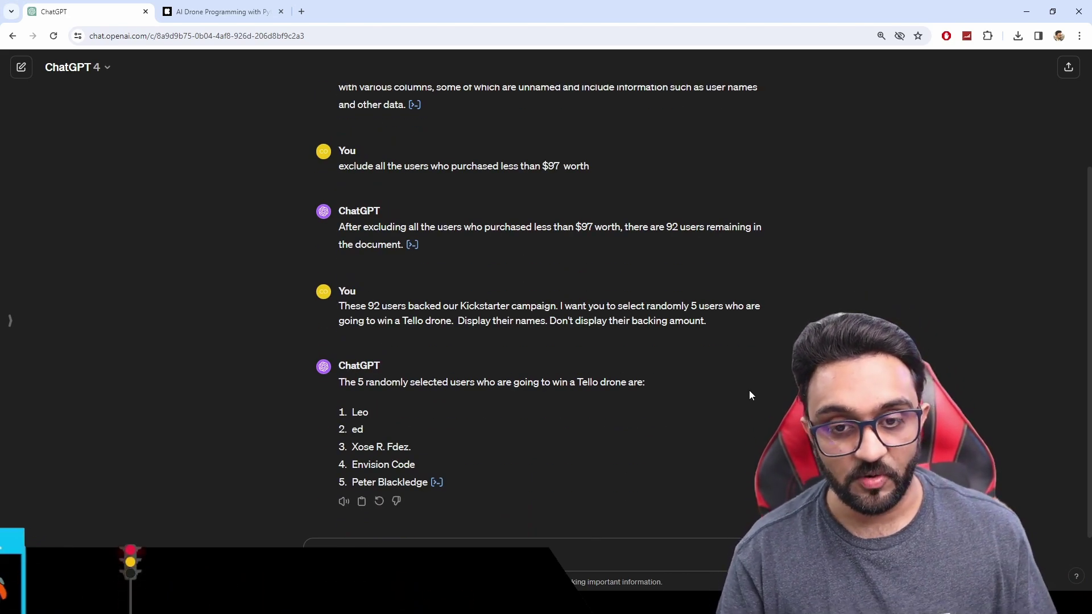